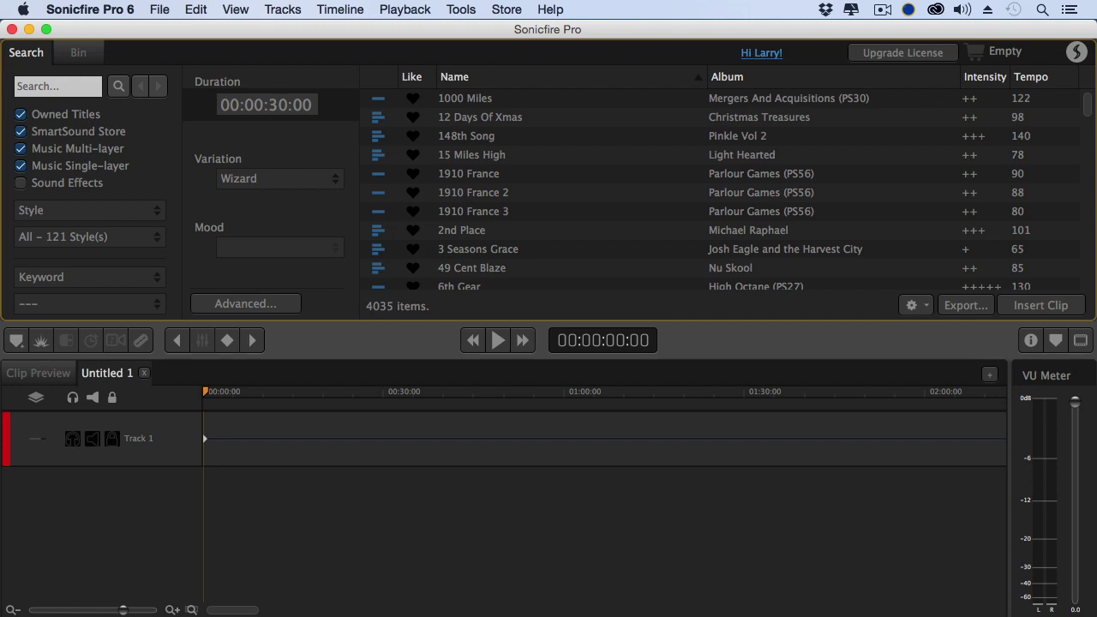
Choose 49 Cent Blaze, set its duration to 14:15 and preview it
left_click(504, 267)
left_click(283, 107)
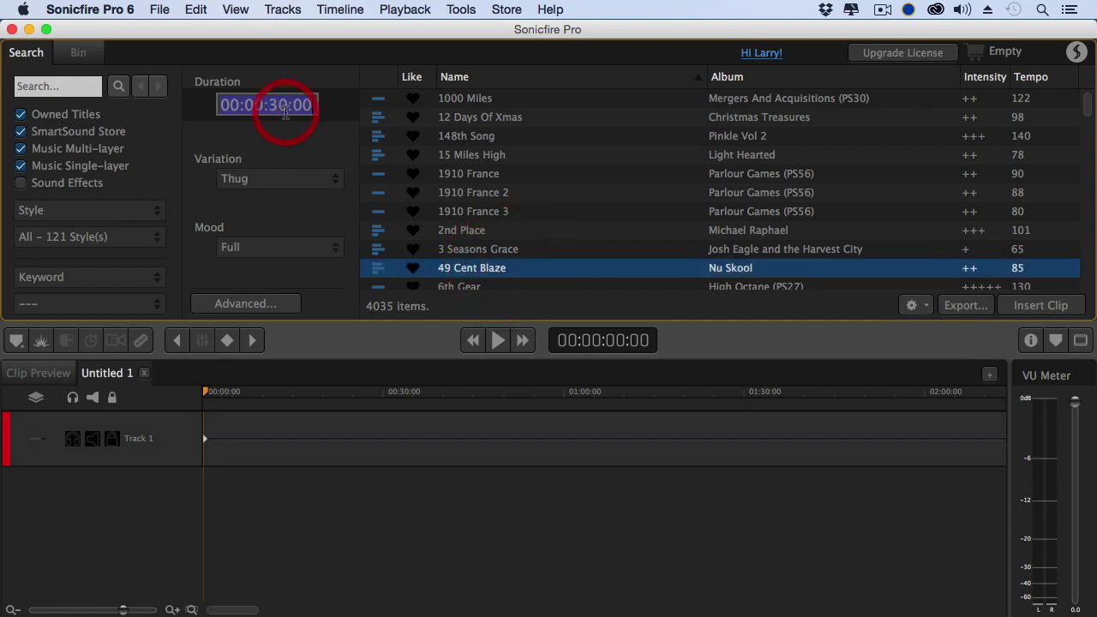
type("1415")
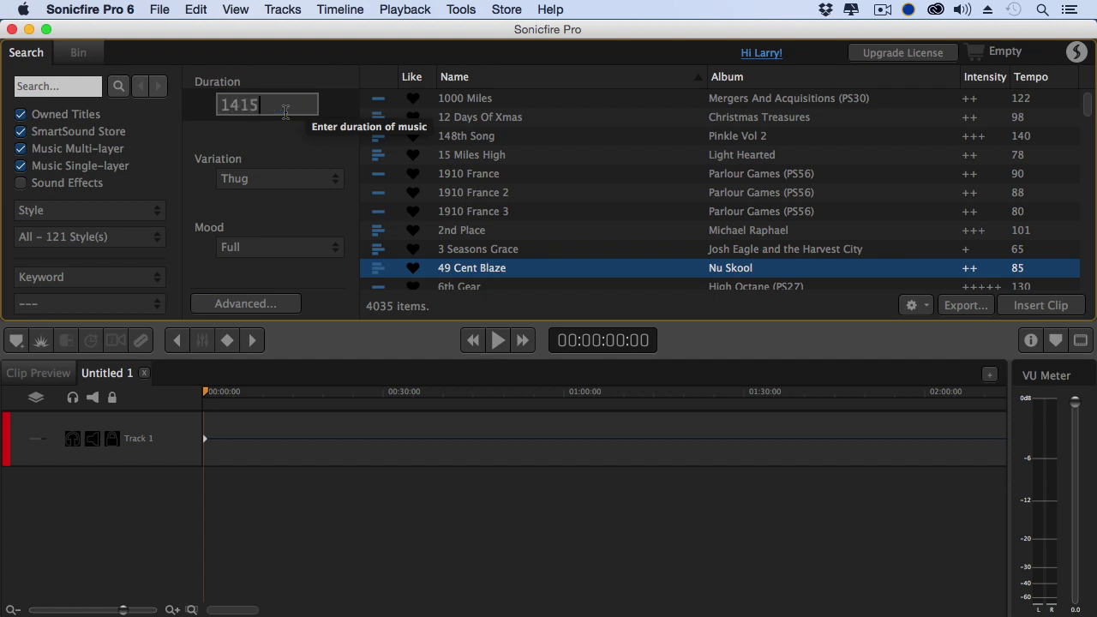
key("Return")
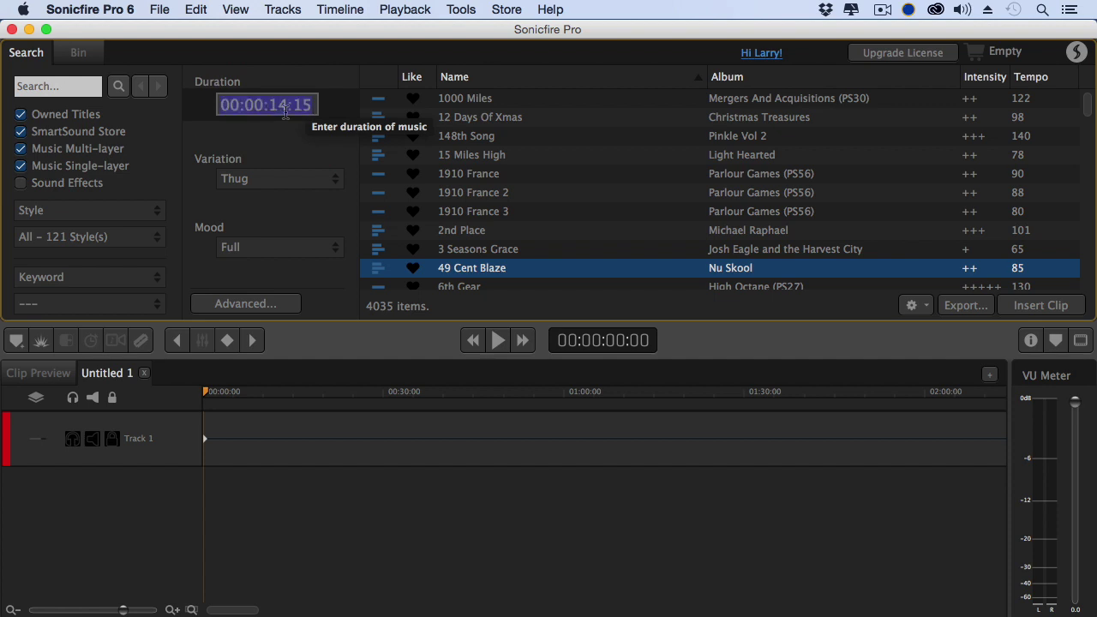
left_click(497, 341)
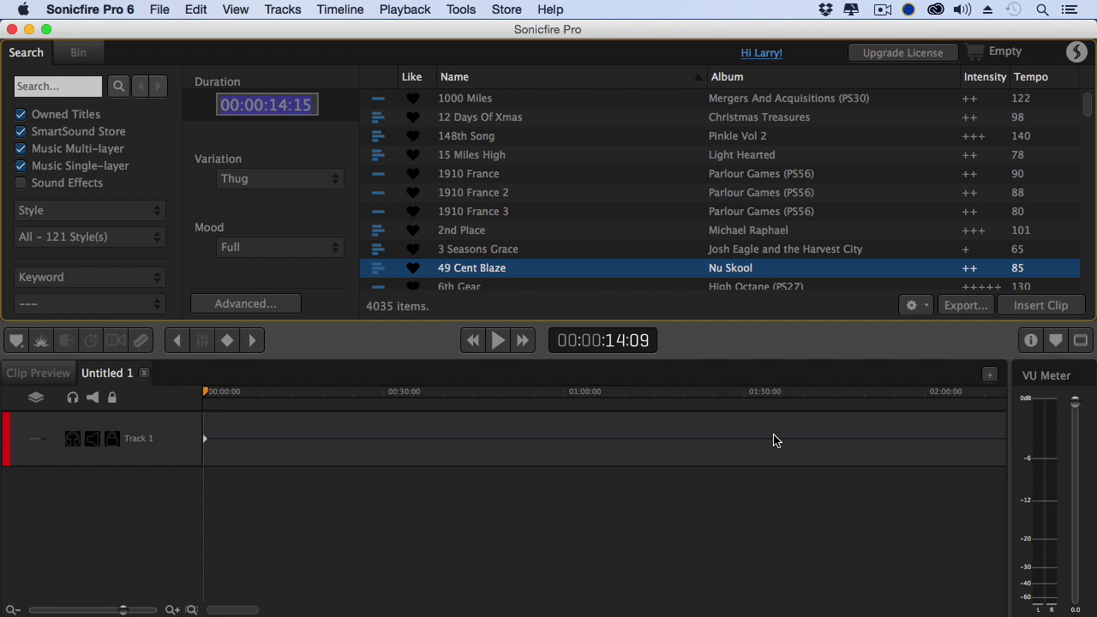
Preview a six-second version, then set the duration to 00:03:00:00
type("600")
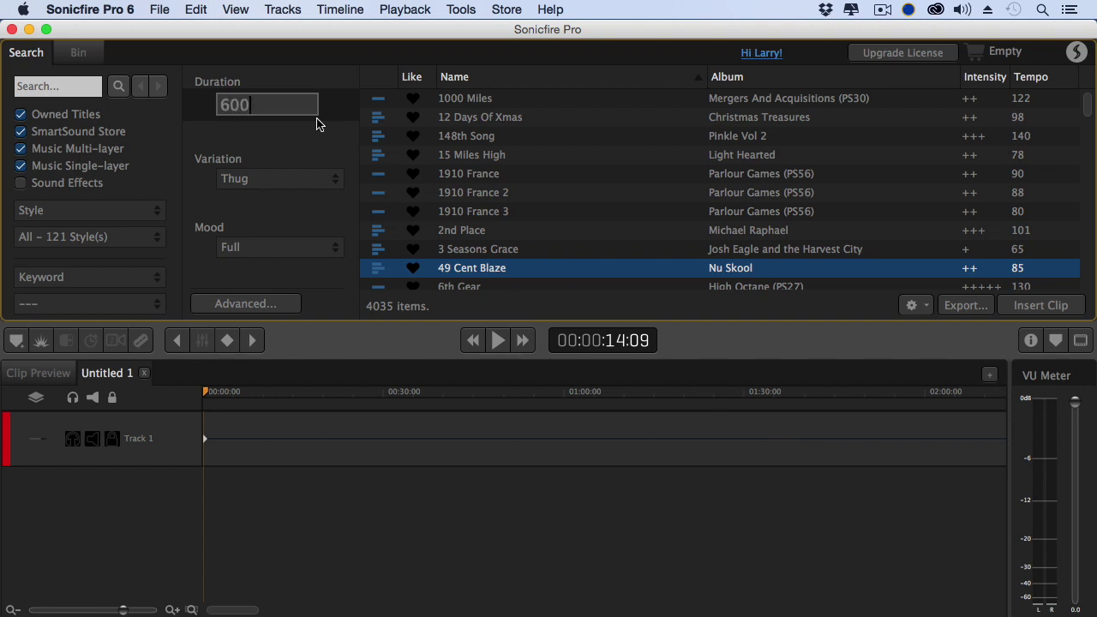
key("Return")
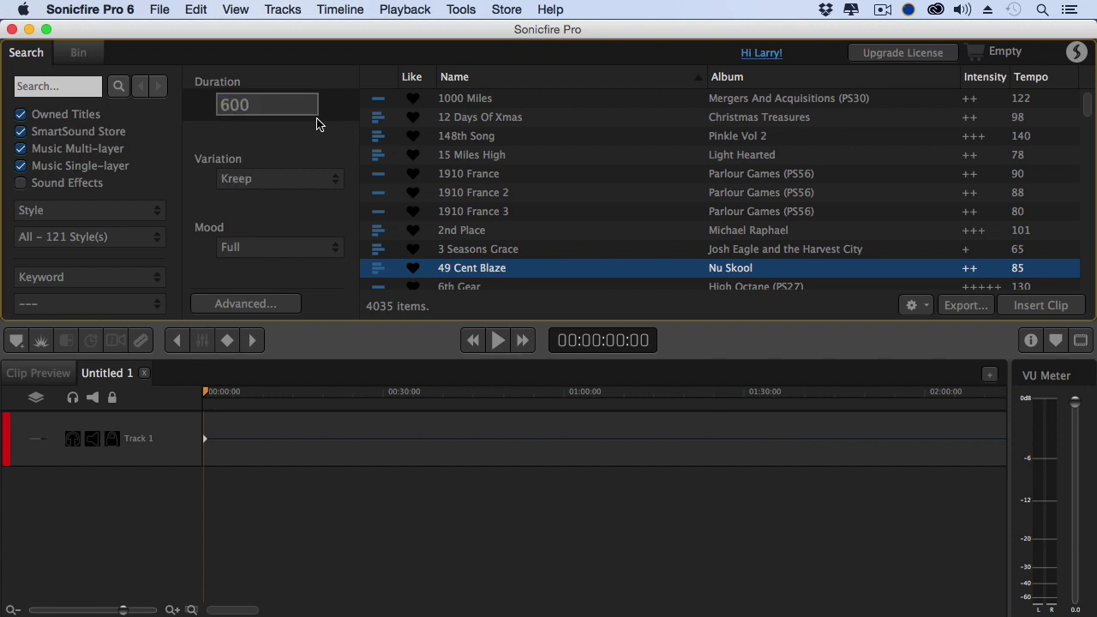
left_click(497, 340)
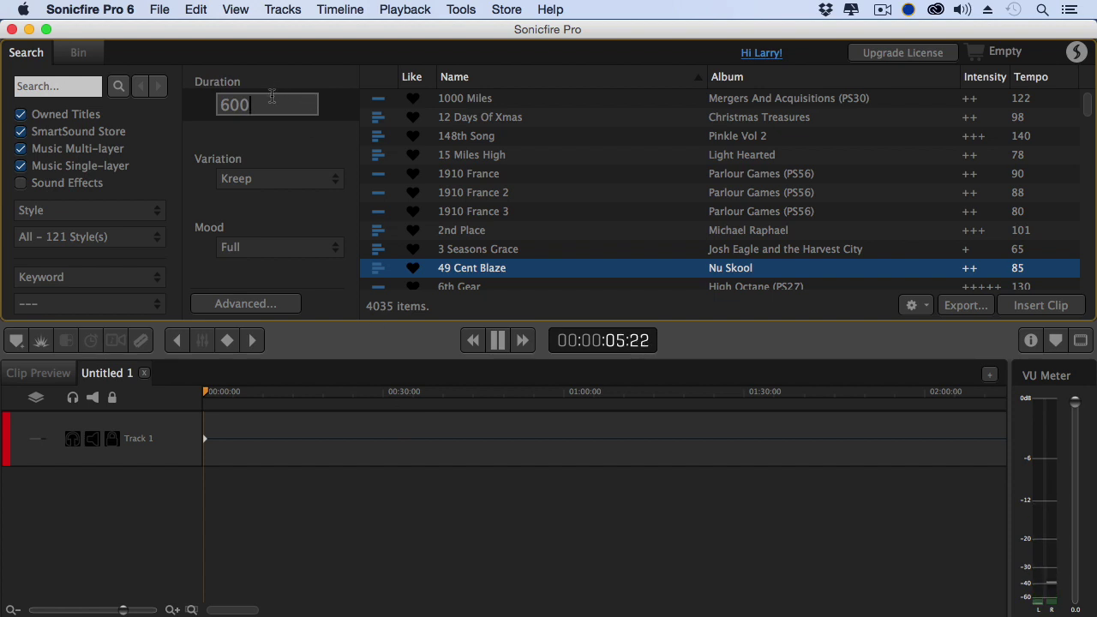
key("Return")
left_click(224, 103)
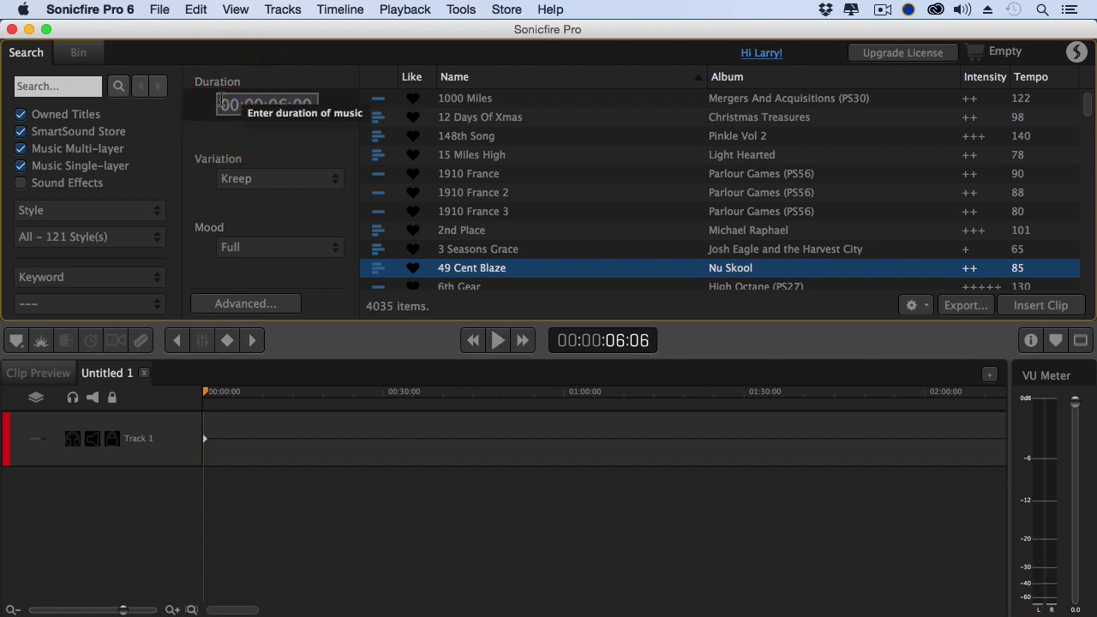
type("30000")
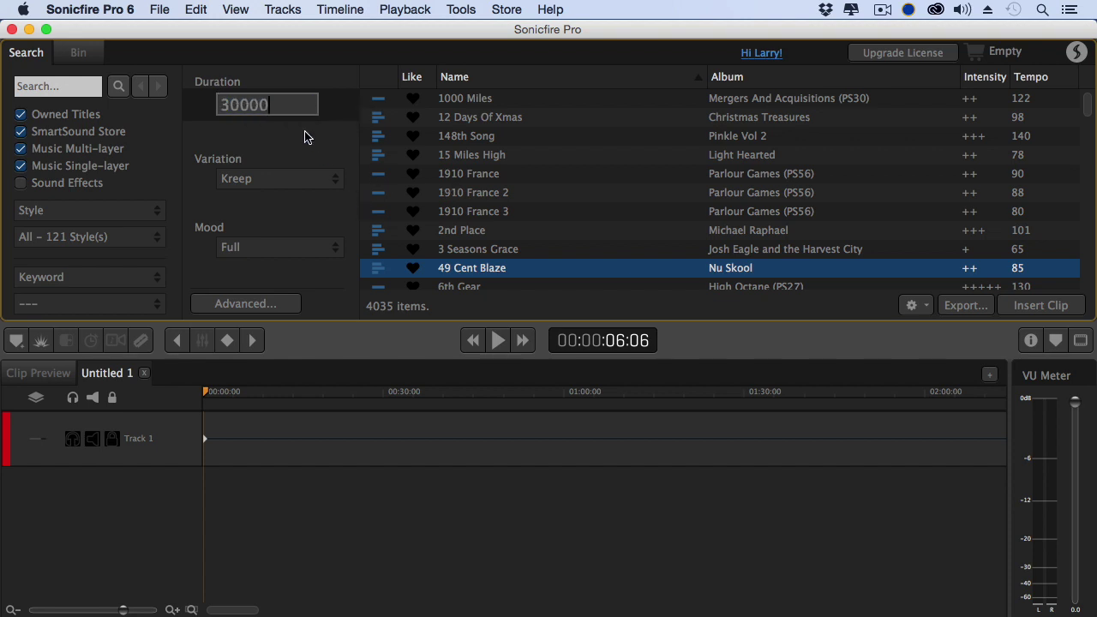
key("Return")
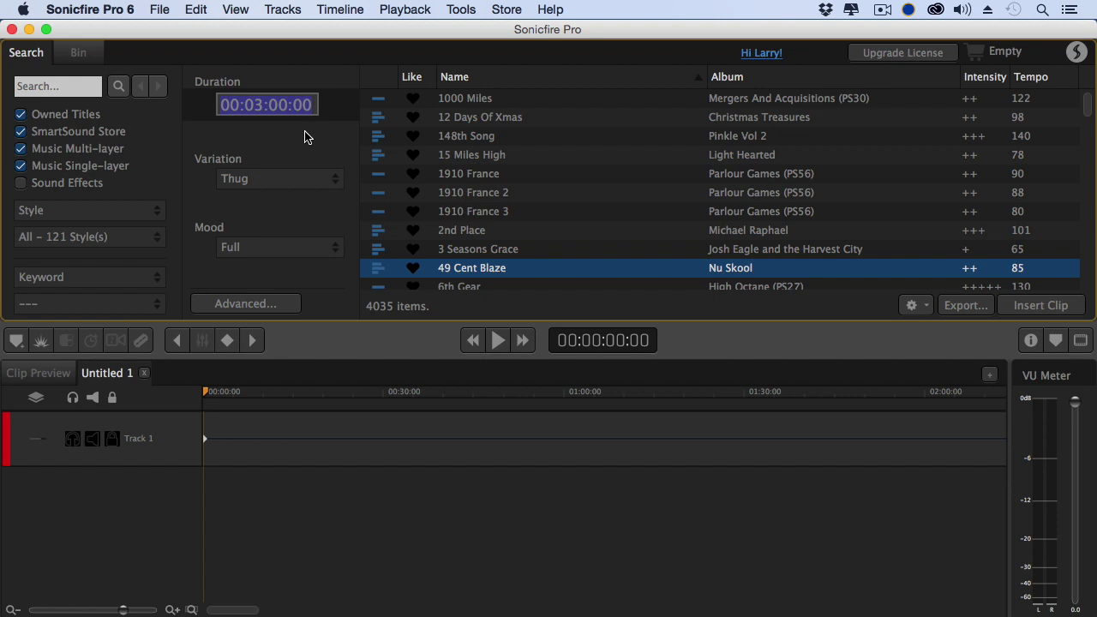
Set the duration to 12:00 and preview the Thug variation
type("12:00")
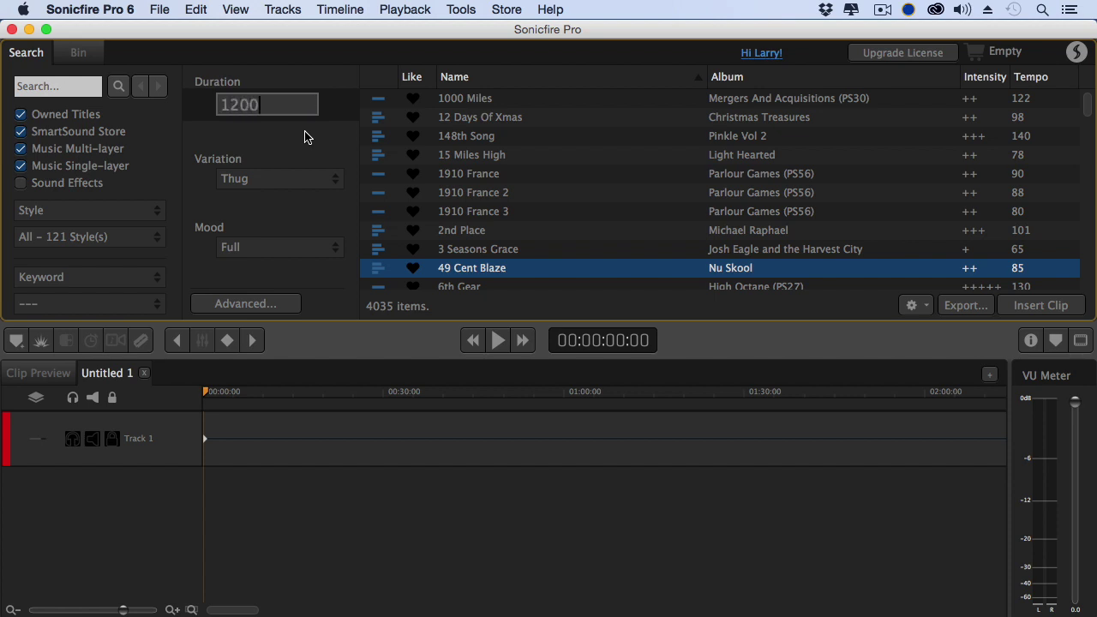
key("Return")
left_click(279, 178)
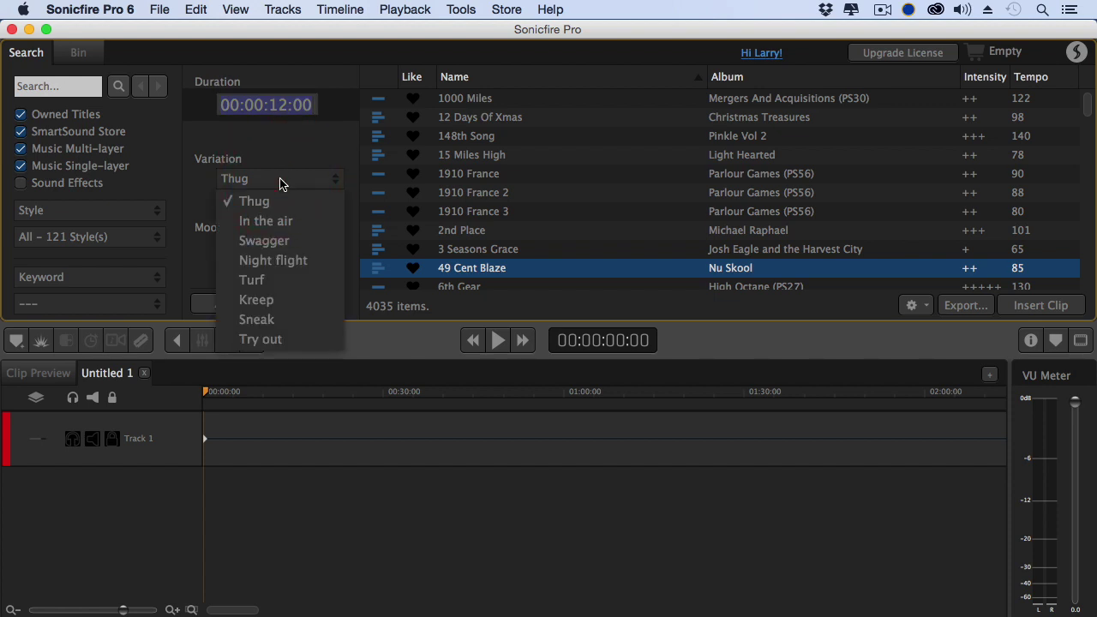
left_click(497, 341)
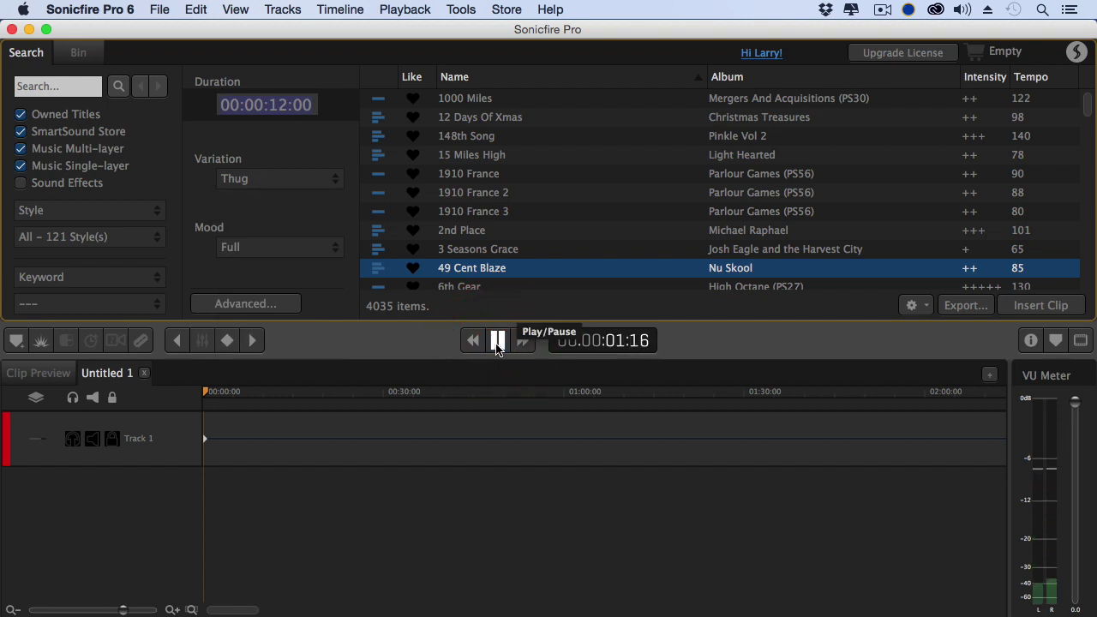
left_click(497, 341)
Preview the Kreep variation, then settle on the Sneak variation
left_click(248, 179)
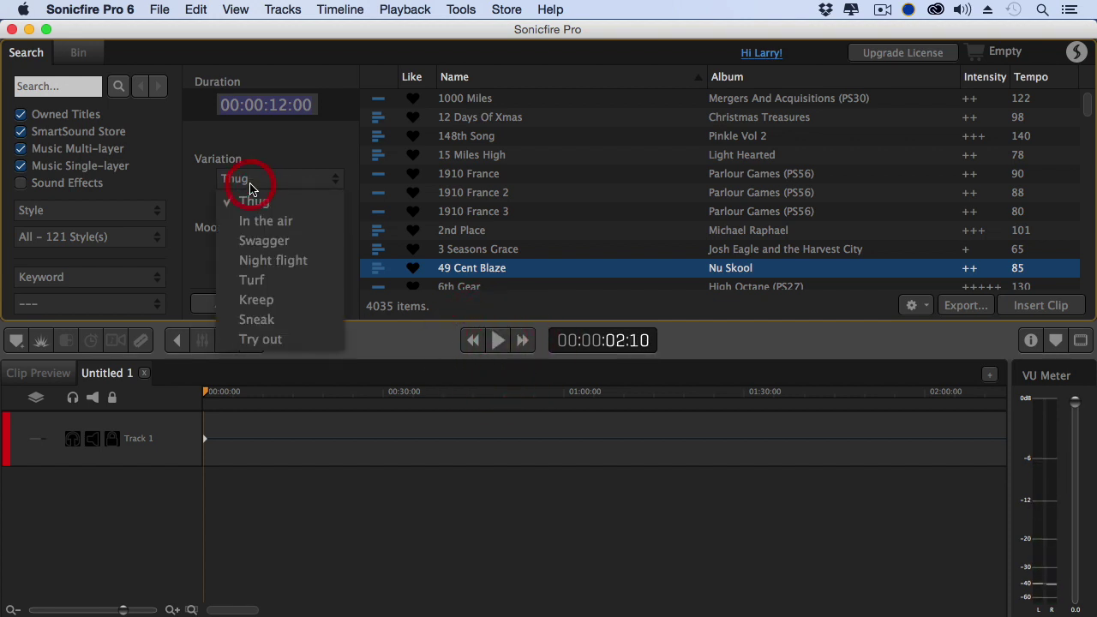
left_click(273, 299)
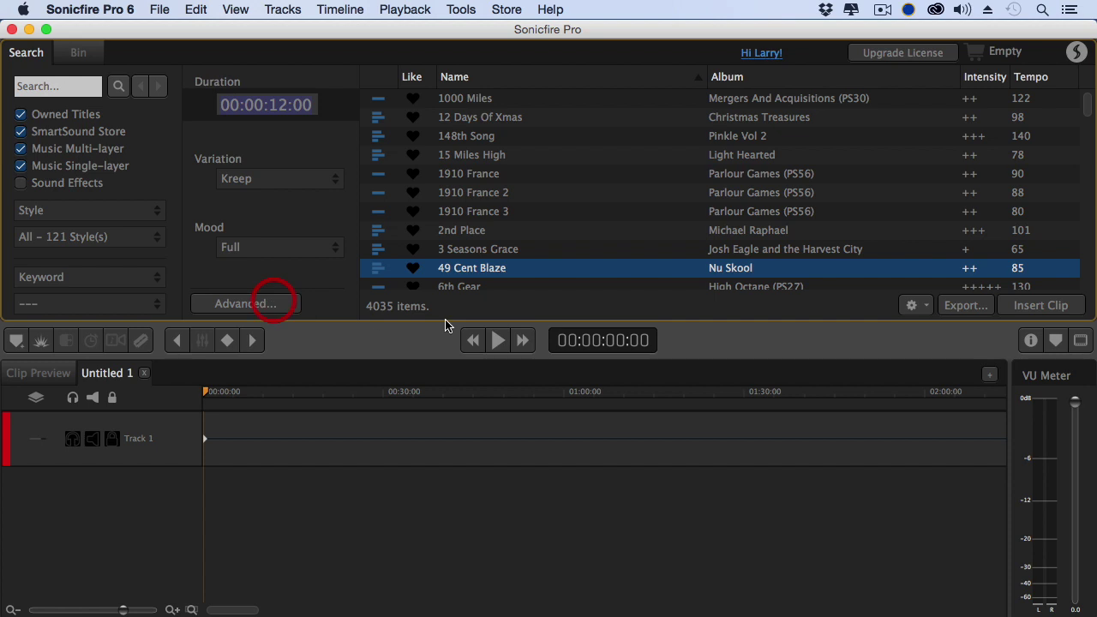
left_click(497, 341)
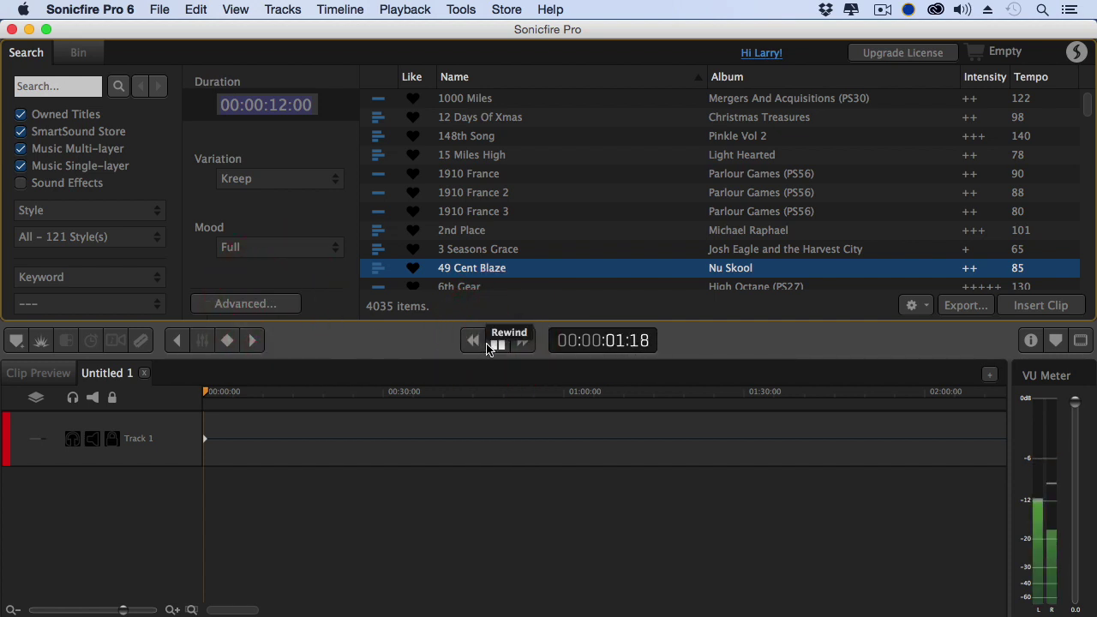
left_click(497, 340)
left_click(253, 179)
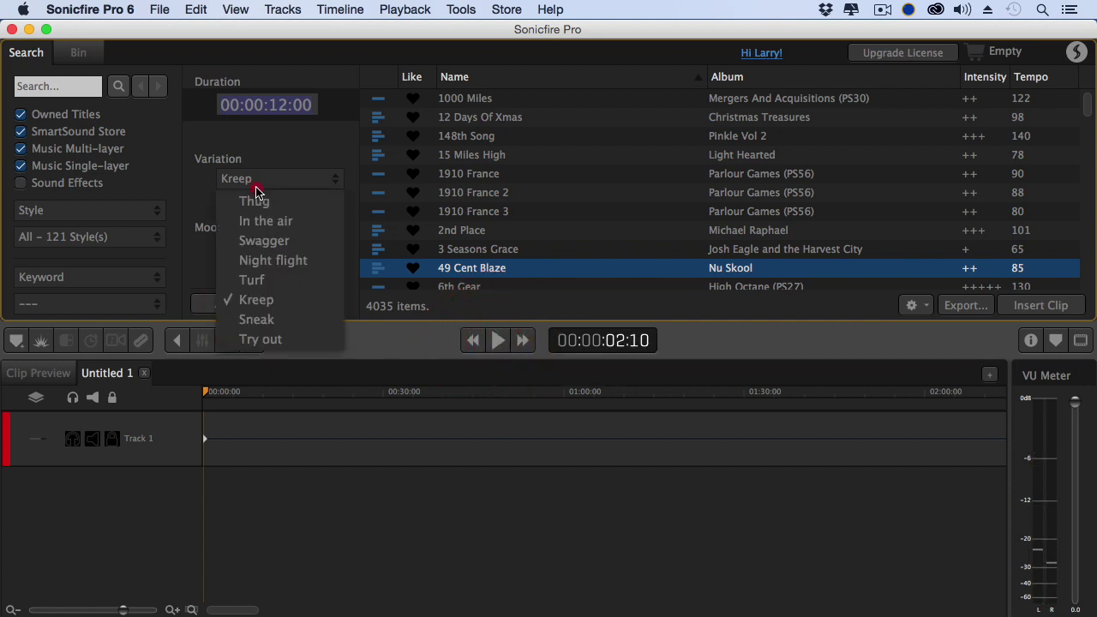
left_click(283, 321)
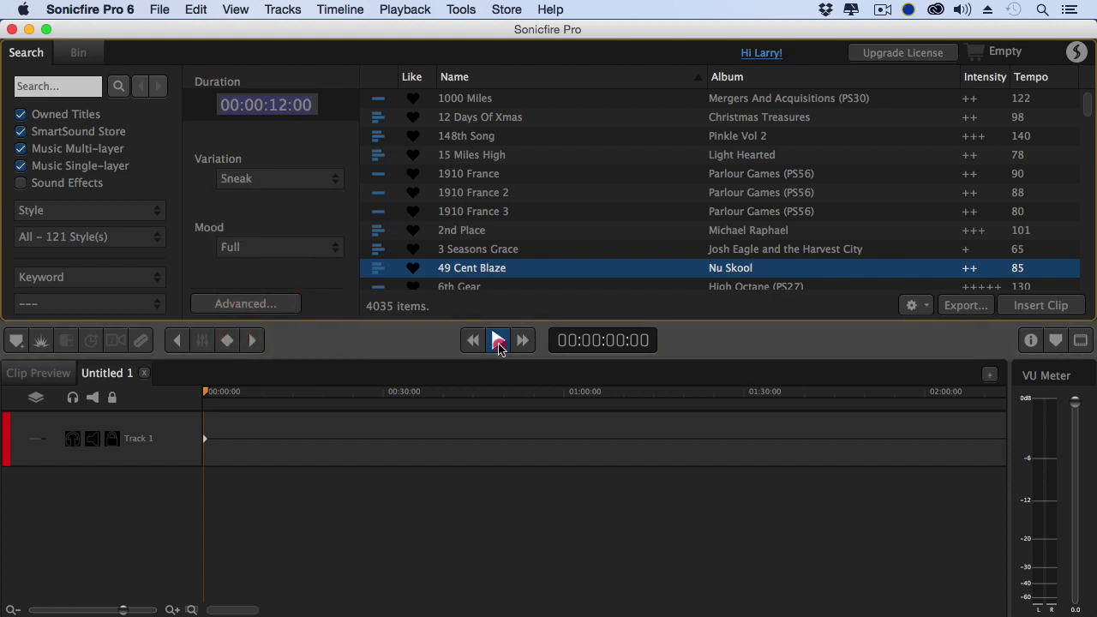
left_click(497, 340)
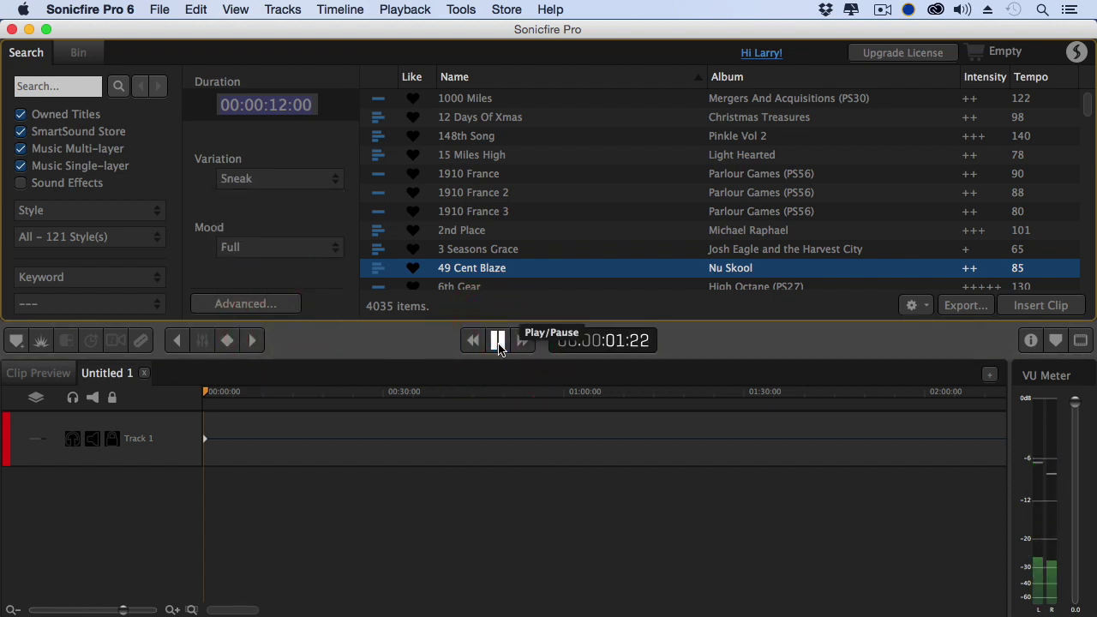
left_click(497, 341)
Preview the Drums & Bass mood, then settle on the Leads mood
left_click(278, 246)
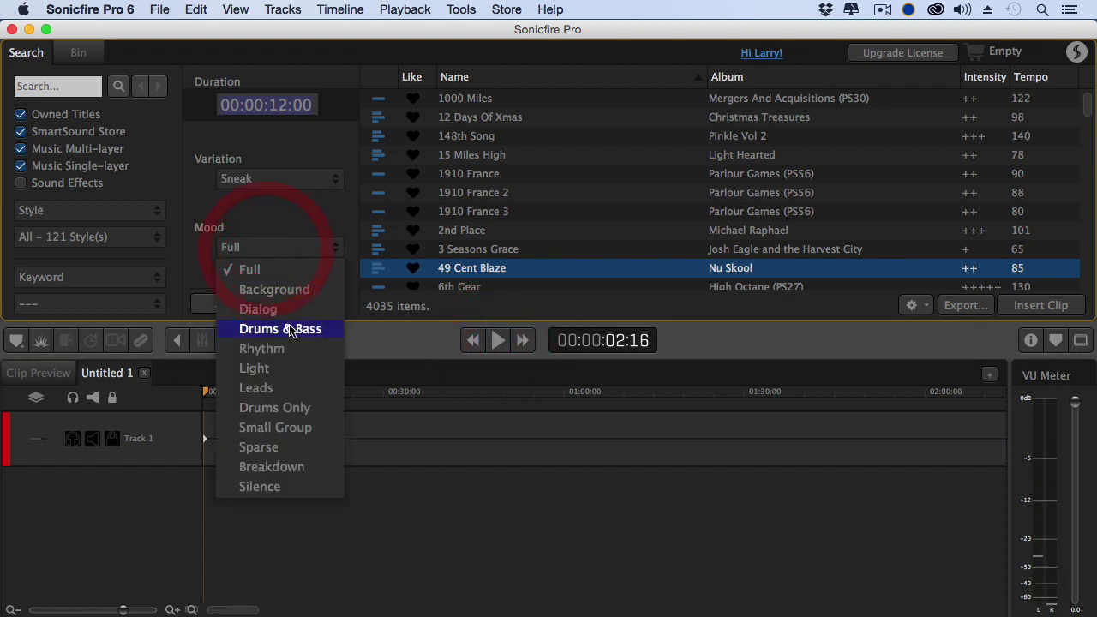
left_click(279, 316)
left_click(497, 340)
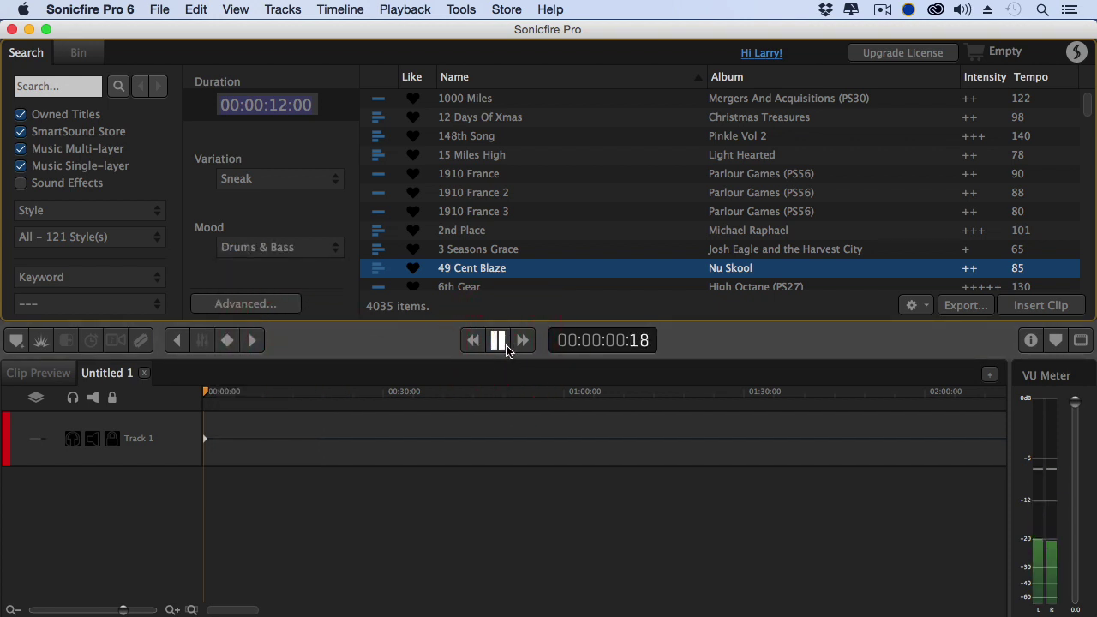
left_click(502, 342)
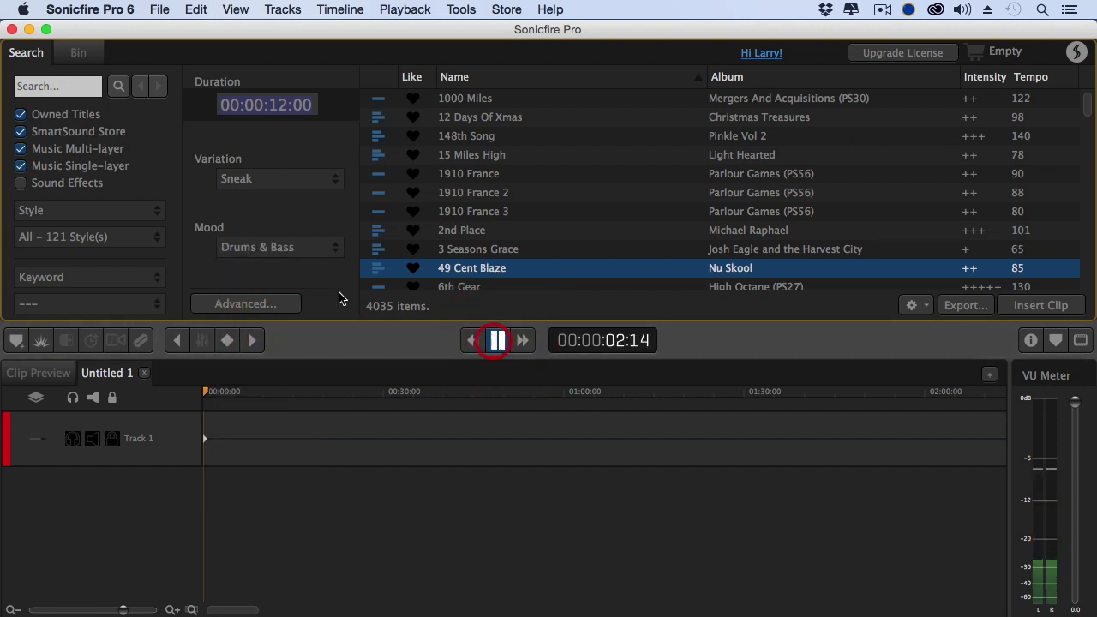
left_click(279, 247)
left_click(296, 390)
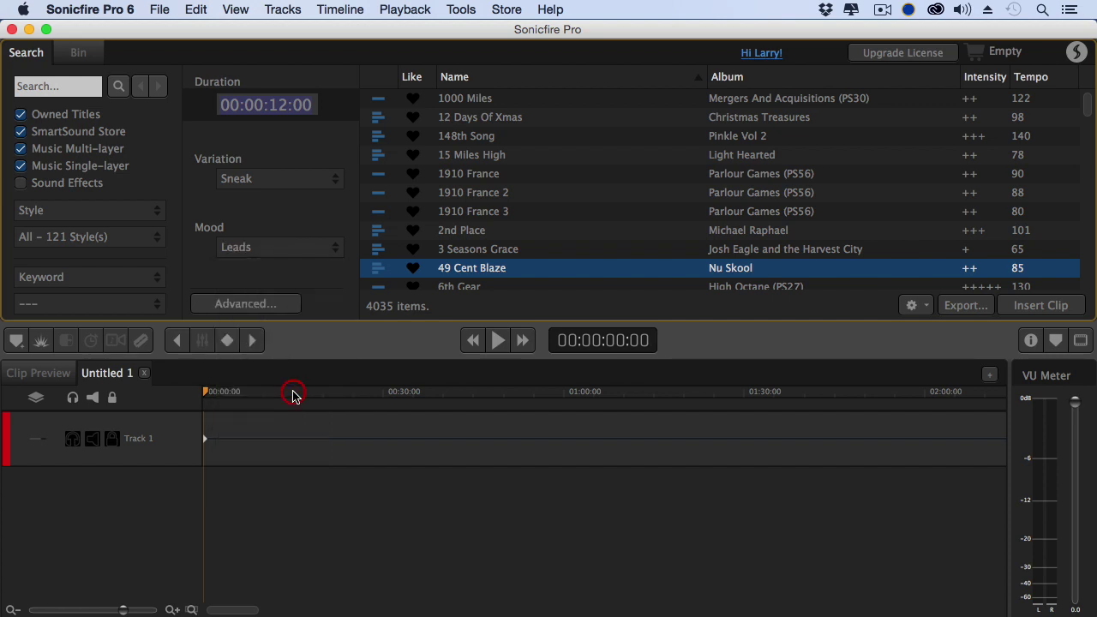
left_click(496, 341)
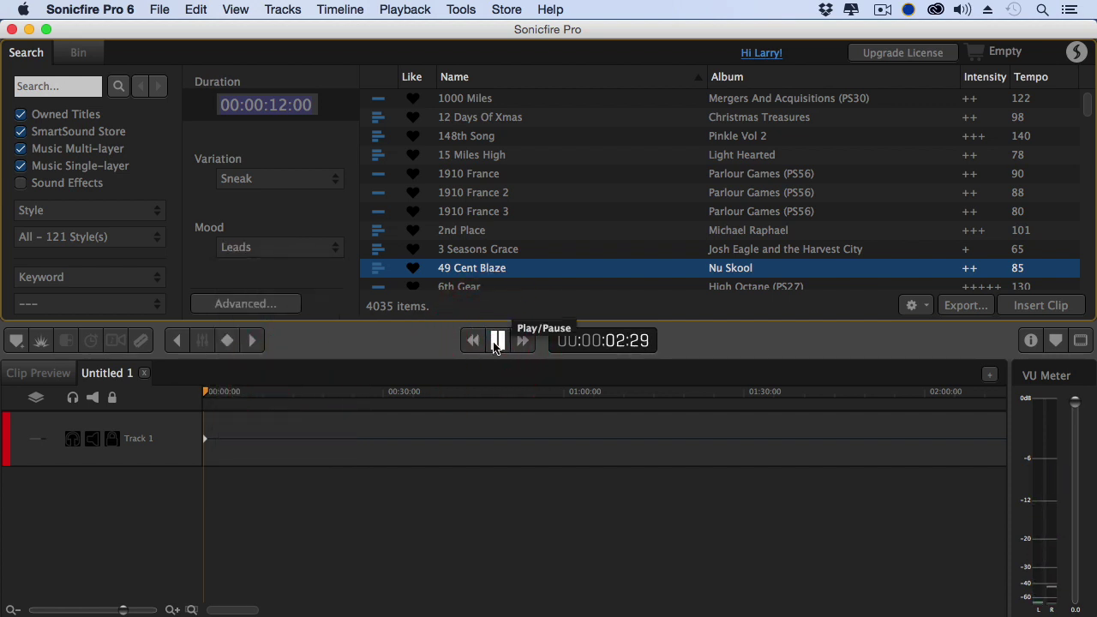
left_click(496, 341)
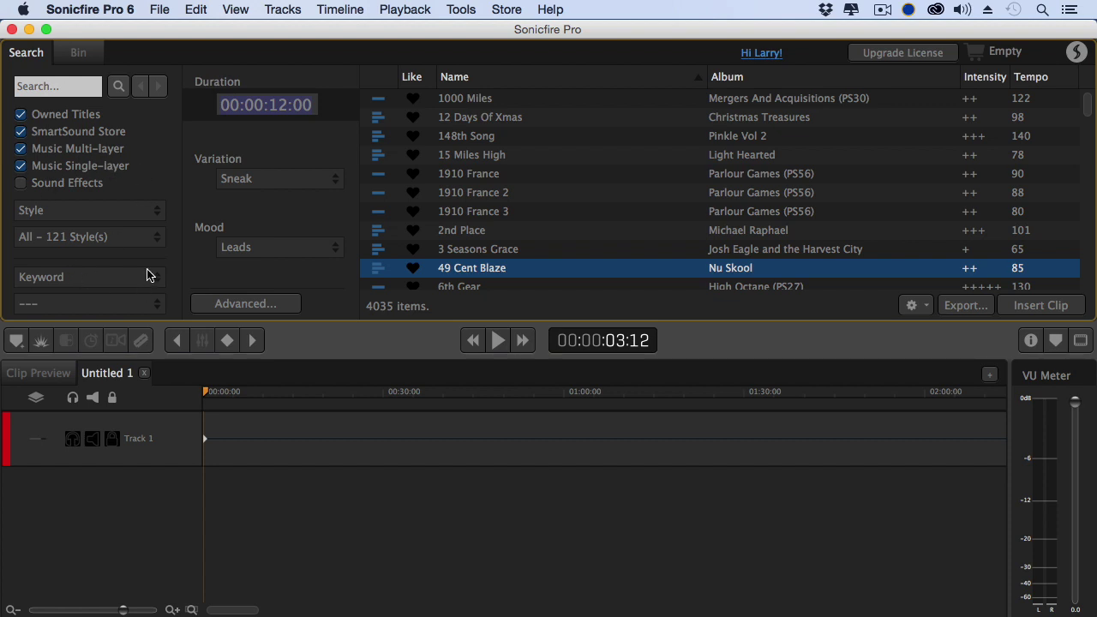
Toggle SmartSound Store titles off and back on, then select A Dream Come True
left_click(21, 131)
left_click(21, 132)
scroll(592, 175, "down", 10)
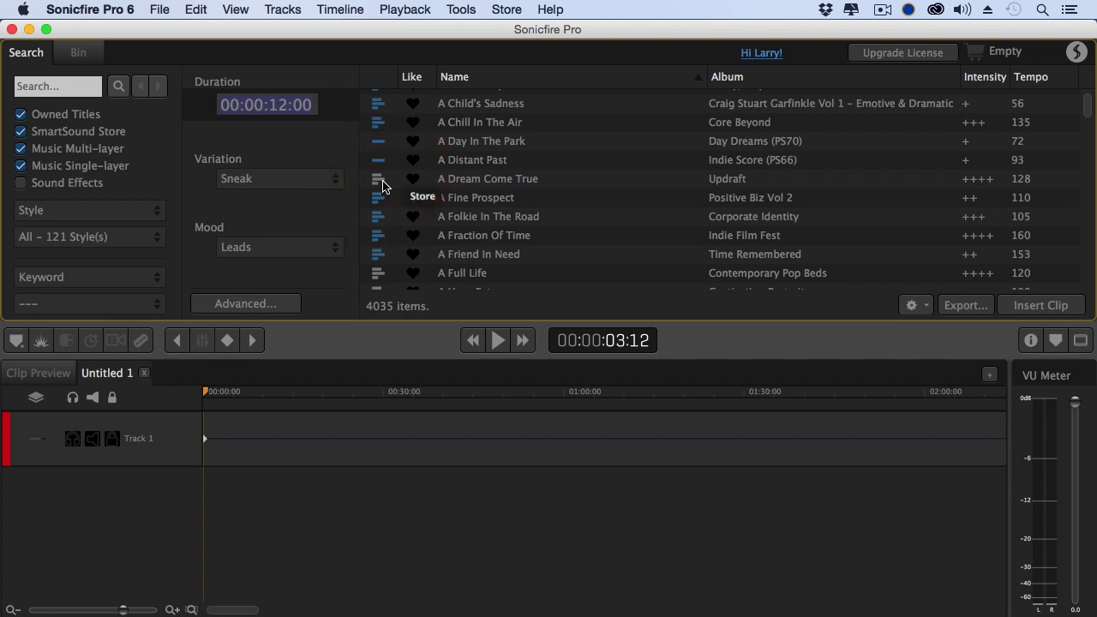
left_click(520, 187)
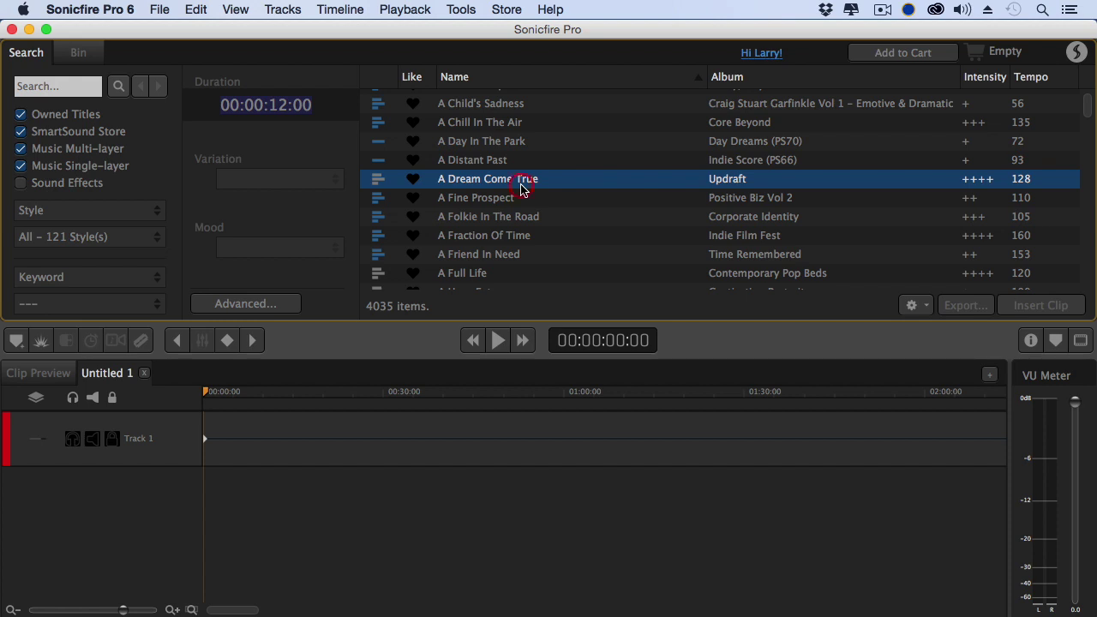
Play a preview of A Dream Come True and stop it
double_click(521, 187)
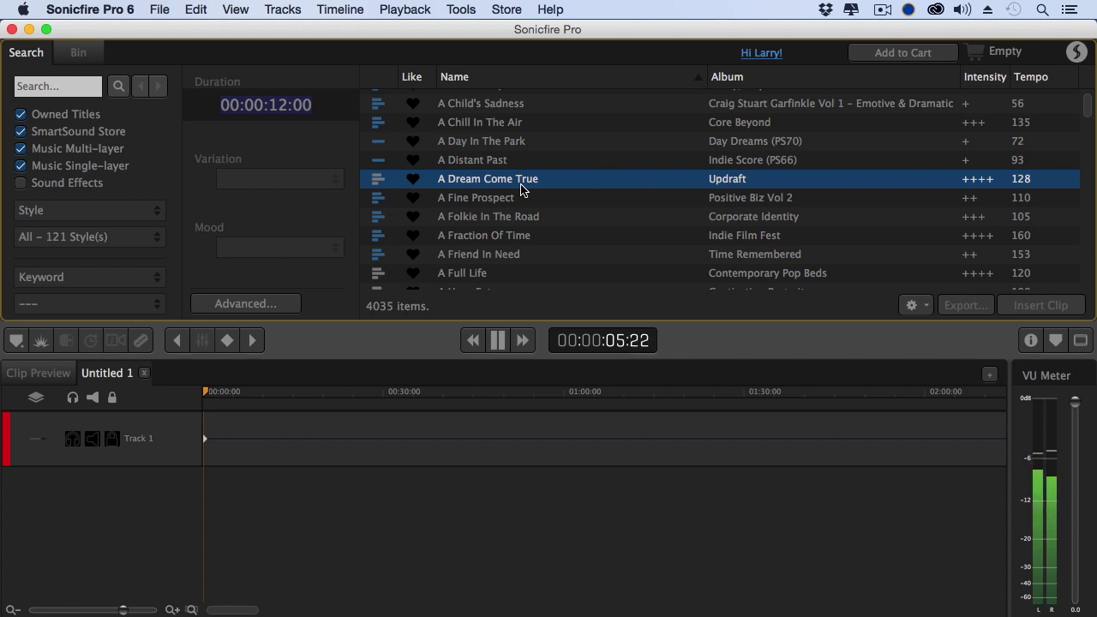
left_click(498, 341)
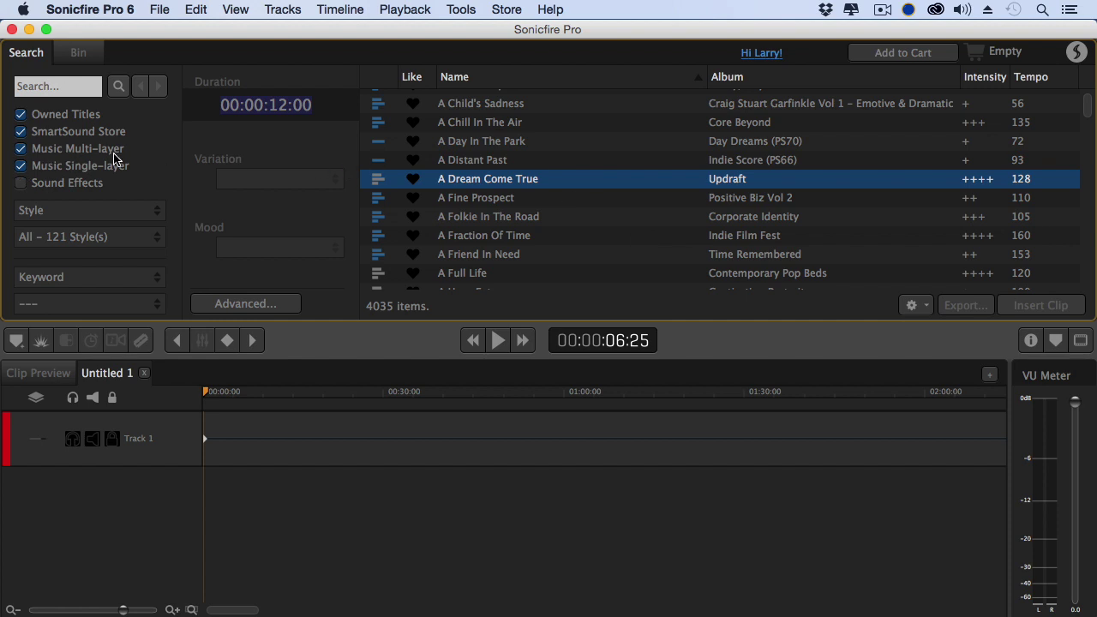
left_click(107, 213)
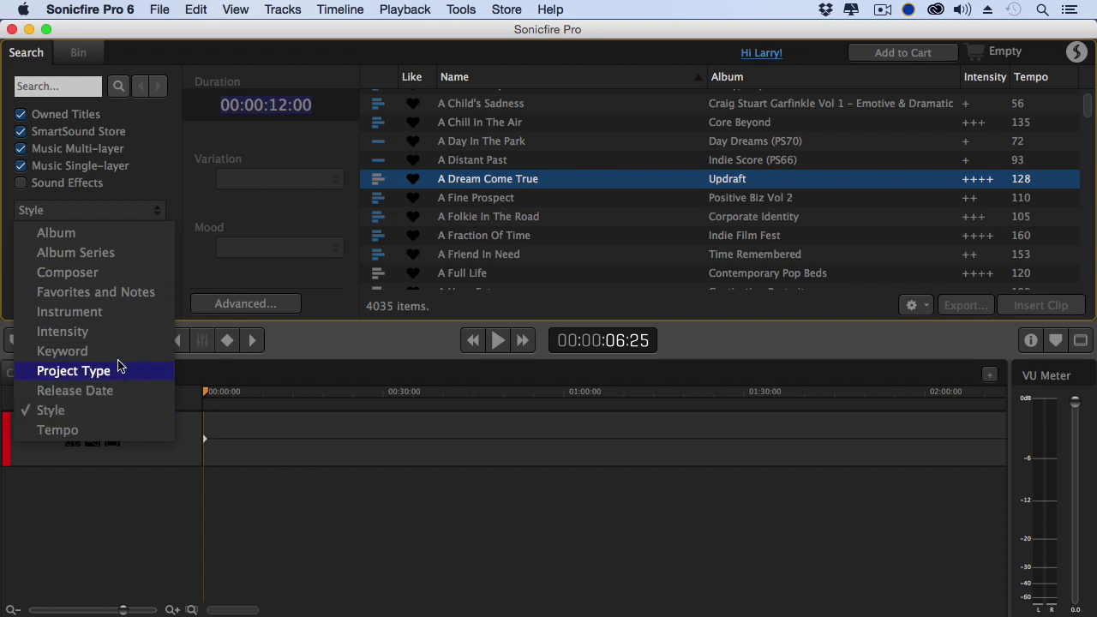
Try the Instrument filter, then filter by the Alternative Rock style and sort by intensity
left_click(117, 312)
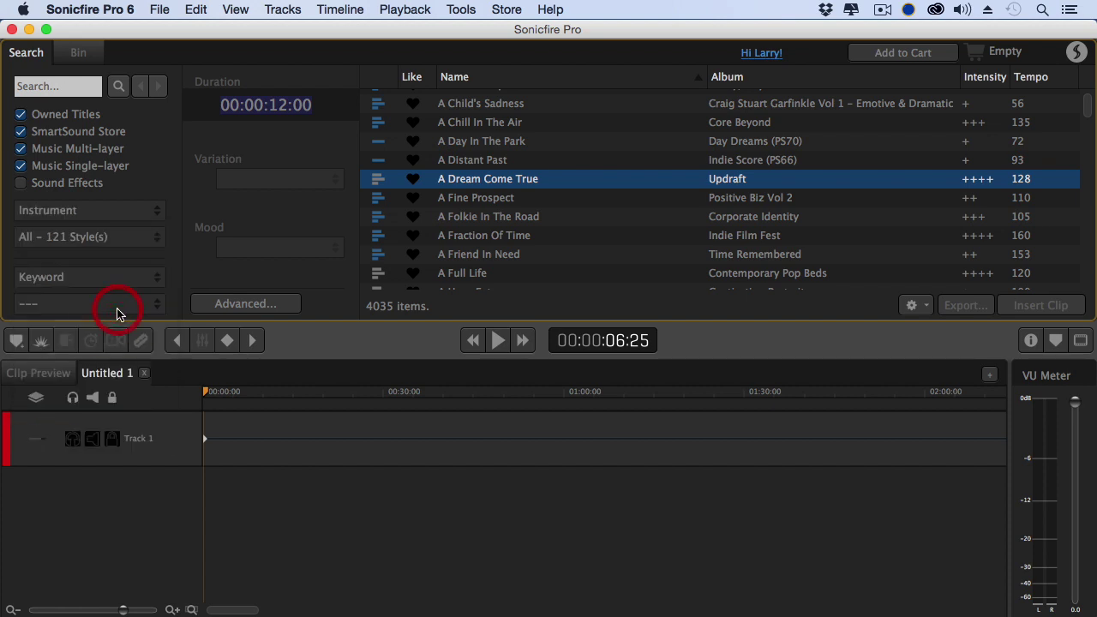
left_click(104, 238)
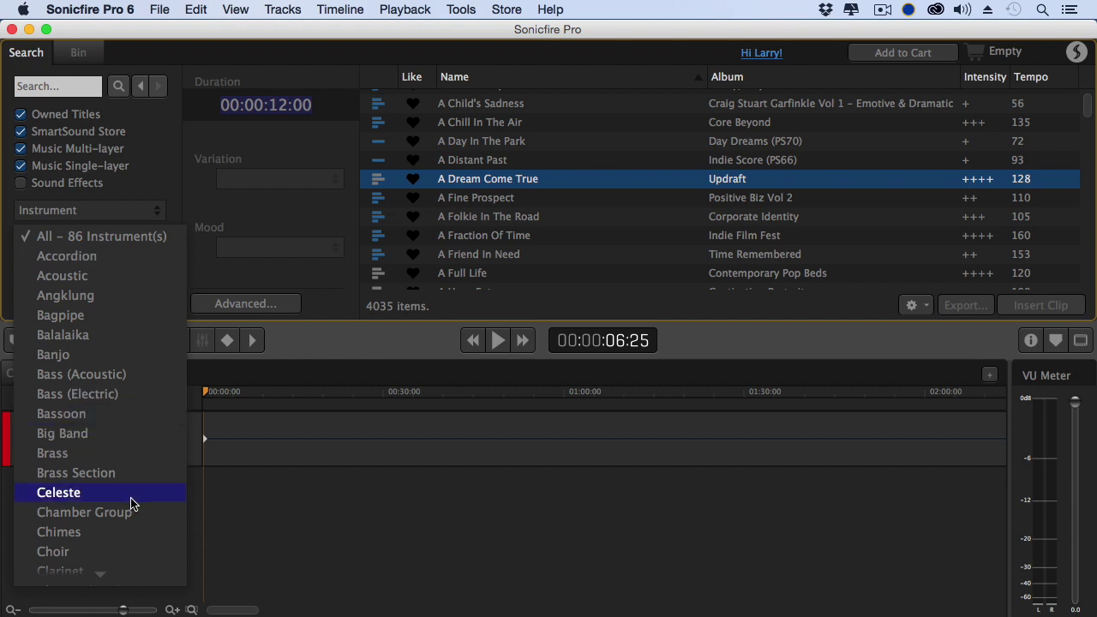
left_click(98, 213)
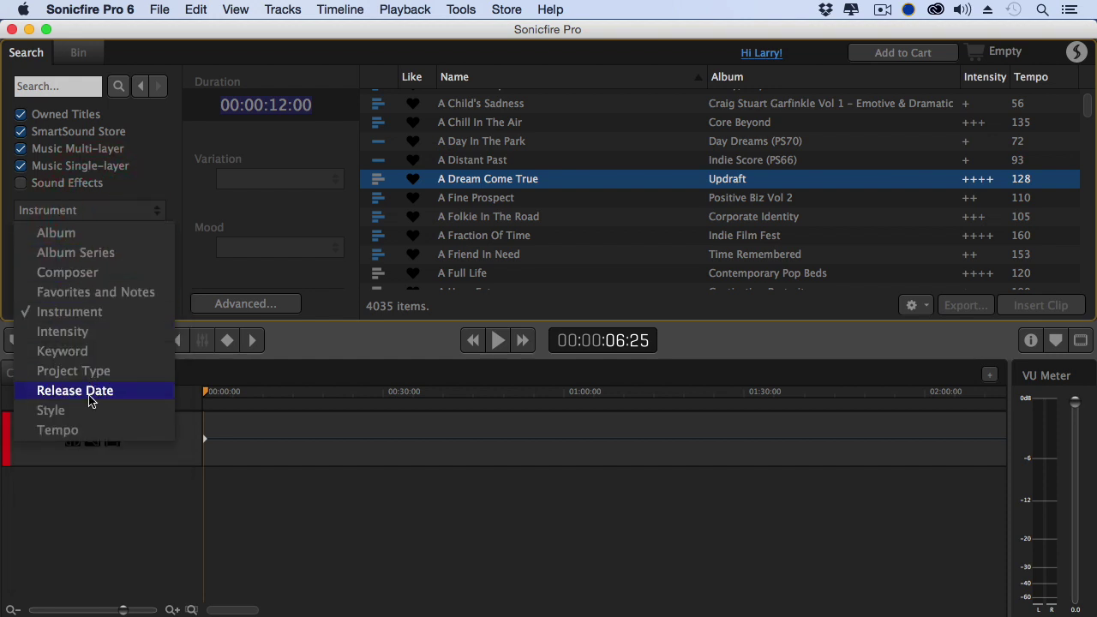
left_click(85, 410)
left_click(61, 236)
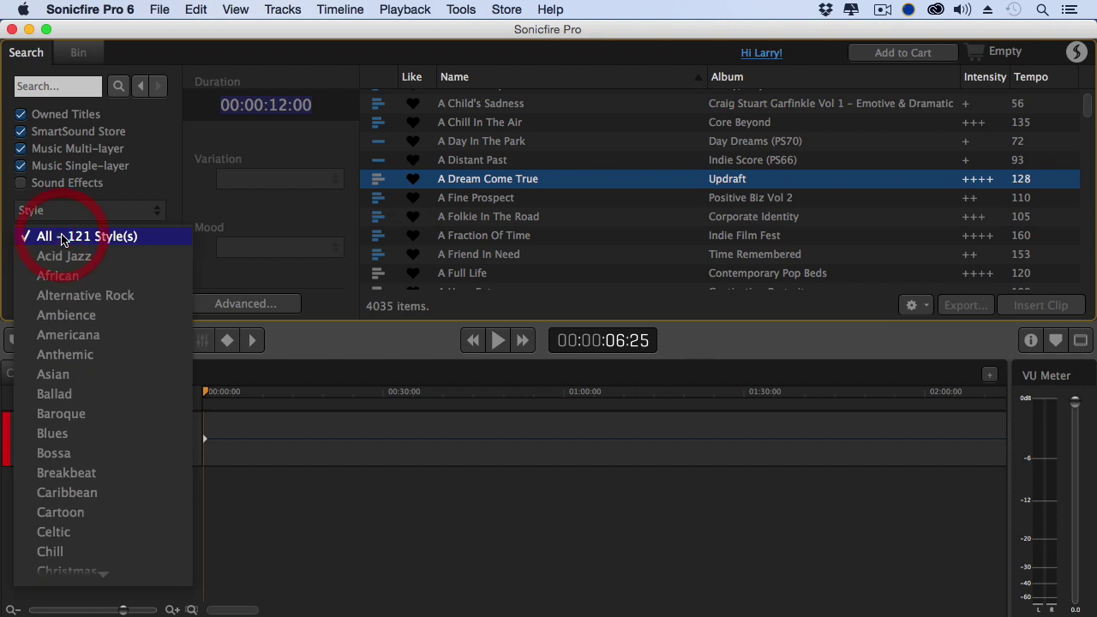
left_click(85, 294)
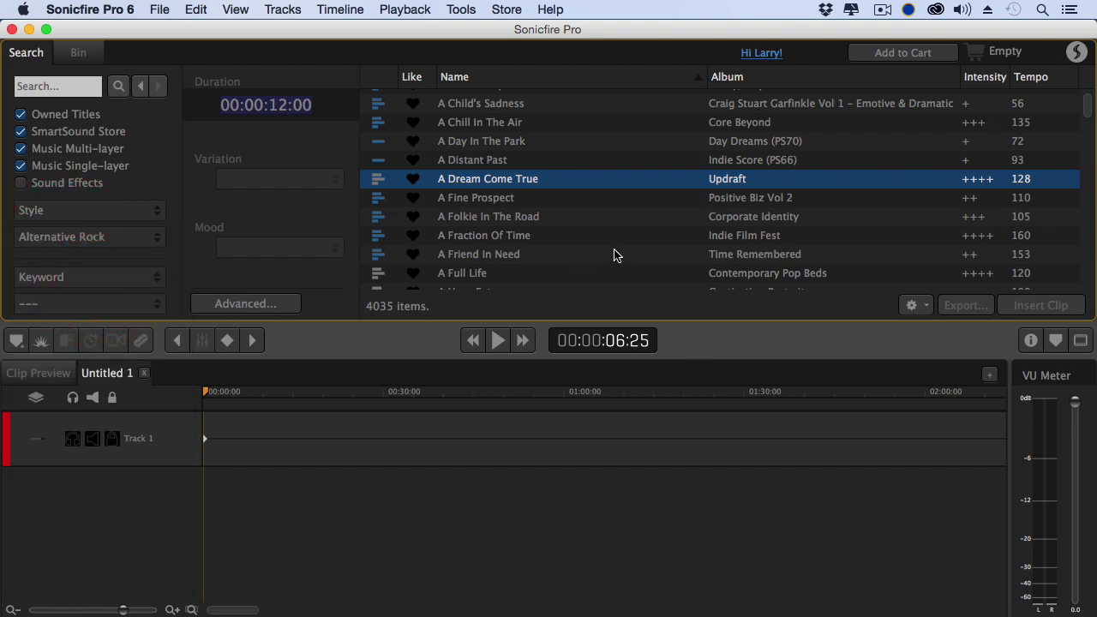
left_click(984, 77)
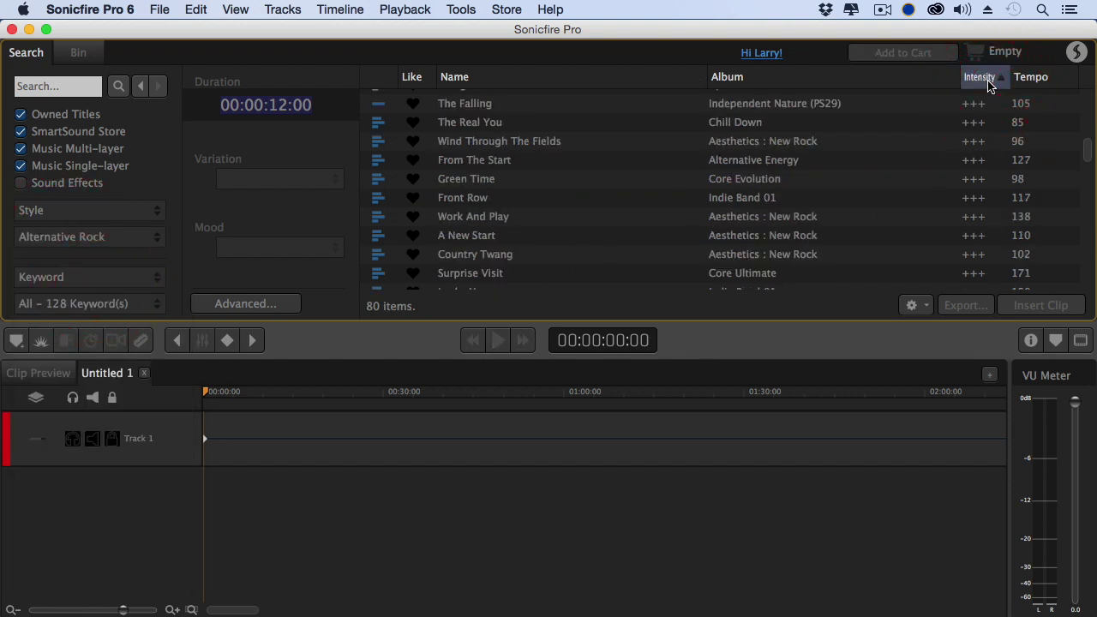
Sort by intensity descending and preview Don't Give Up
scroll(963, 150, "up", 10)
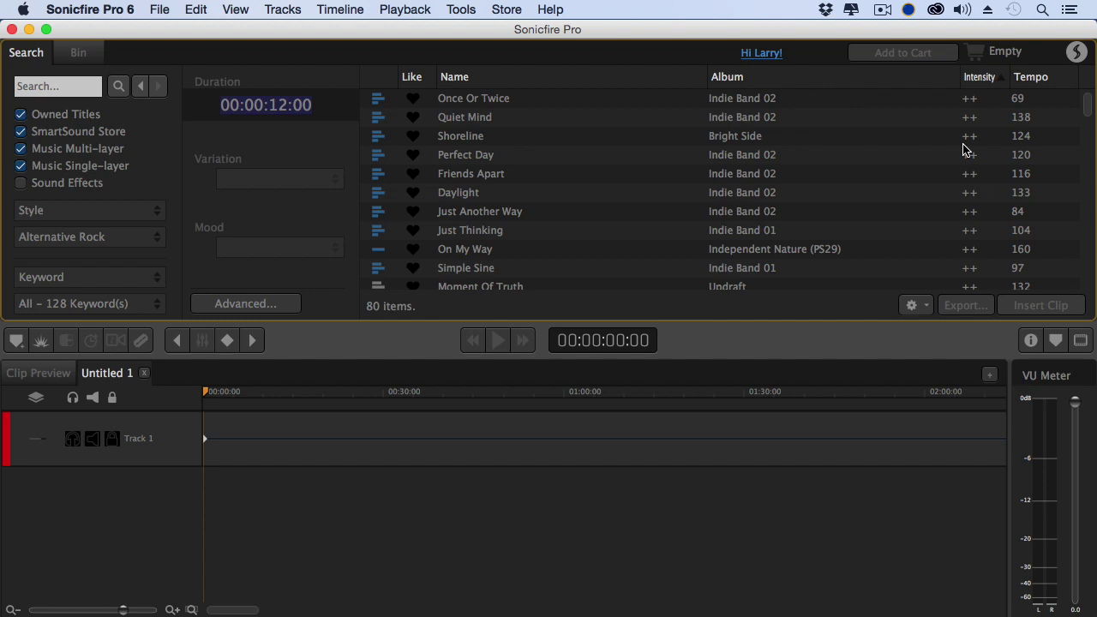
left_click(979, 78)
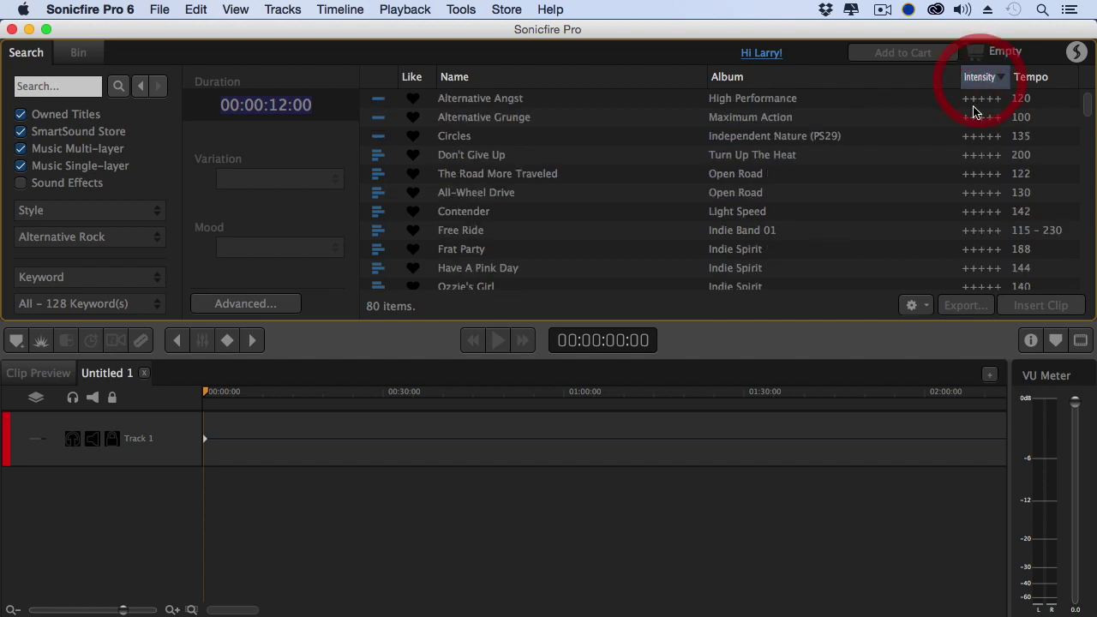
left_click(471, 157)
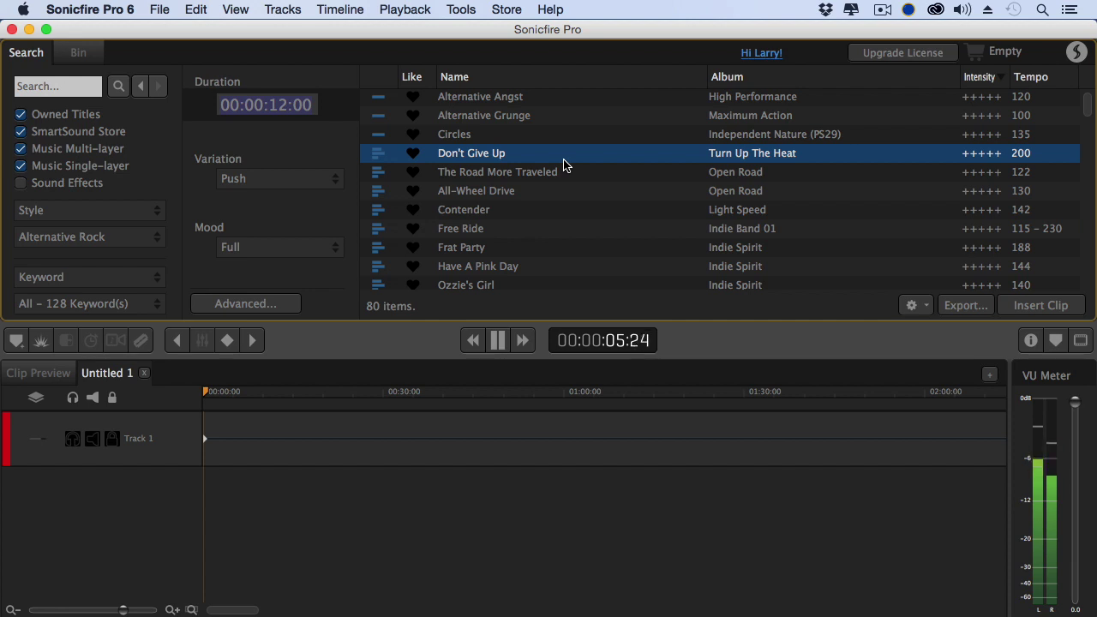
left_click(498, 341)
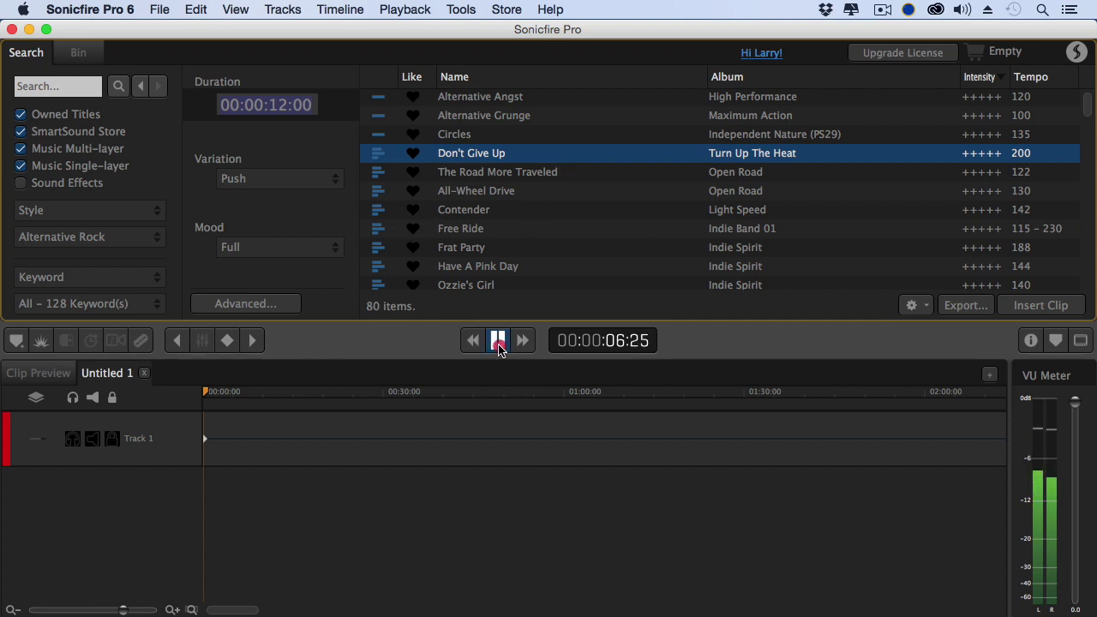
Set the duration to 00:00:08:15 and preview Frat Party and Ozzie's Girl
left_click(267, 104)
type("8")
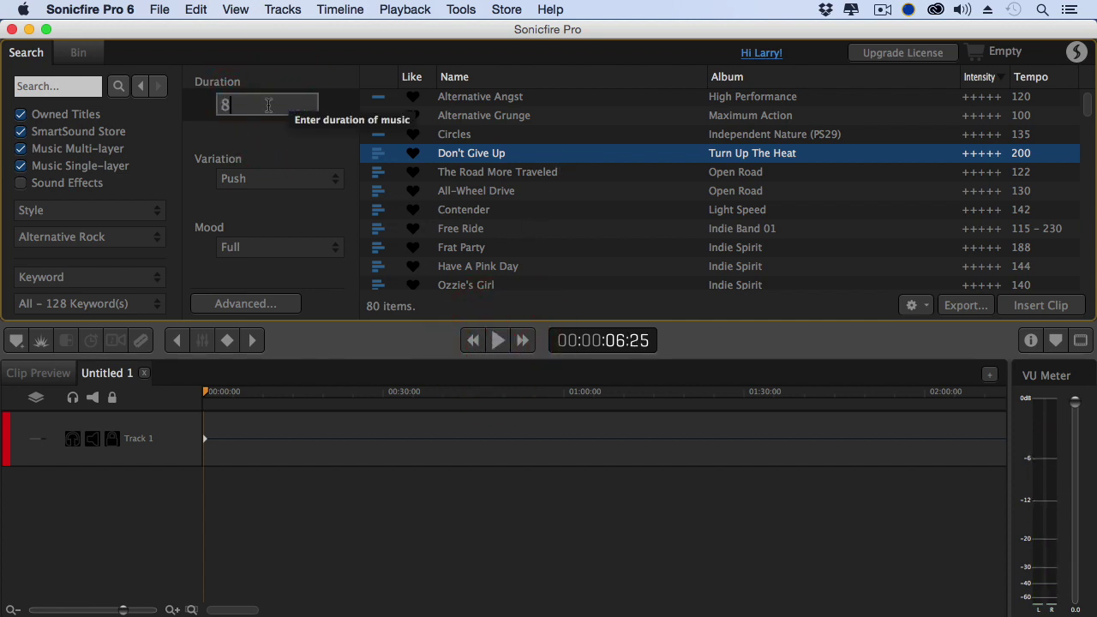
type(":15")
key("Return")
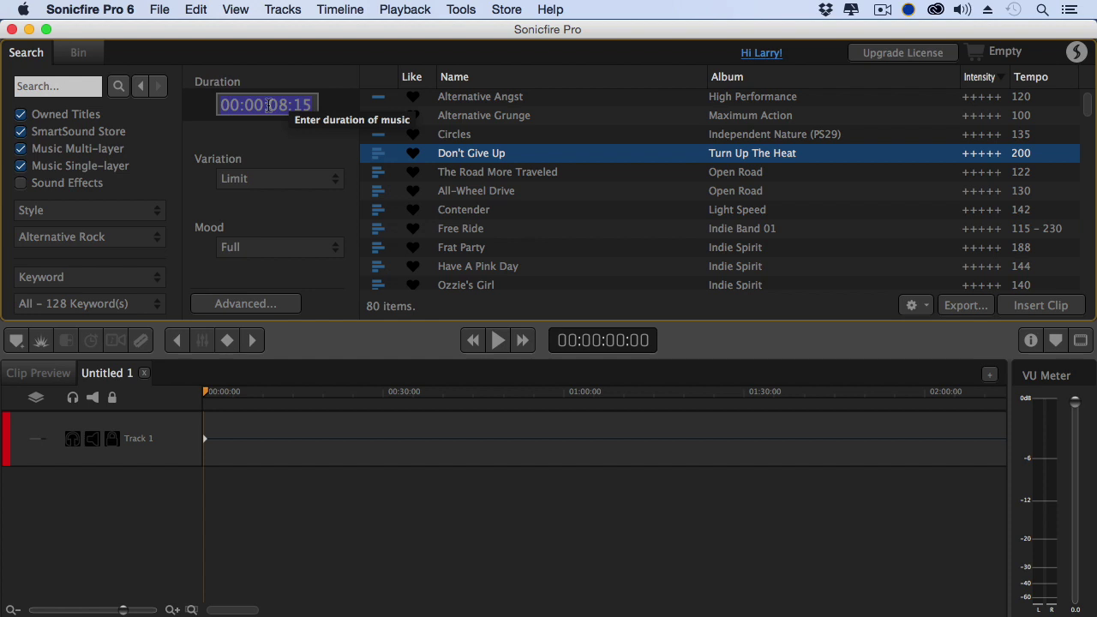
left_click(454, 250)
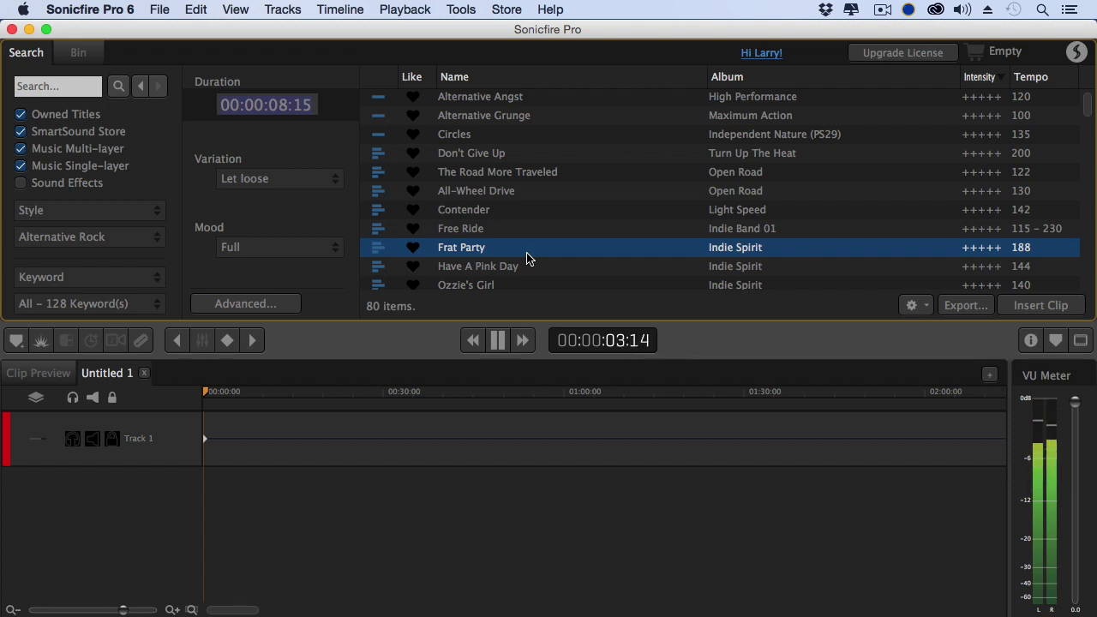
scroll(527, 258, "down", 4)
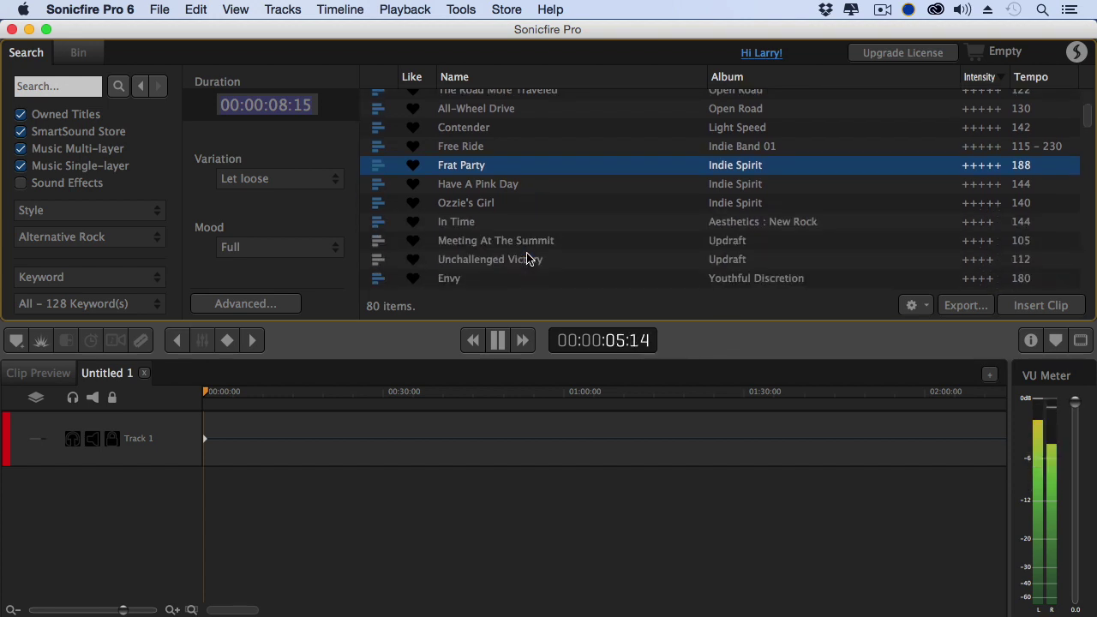
left_click(443, 204)
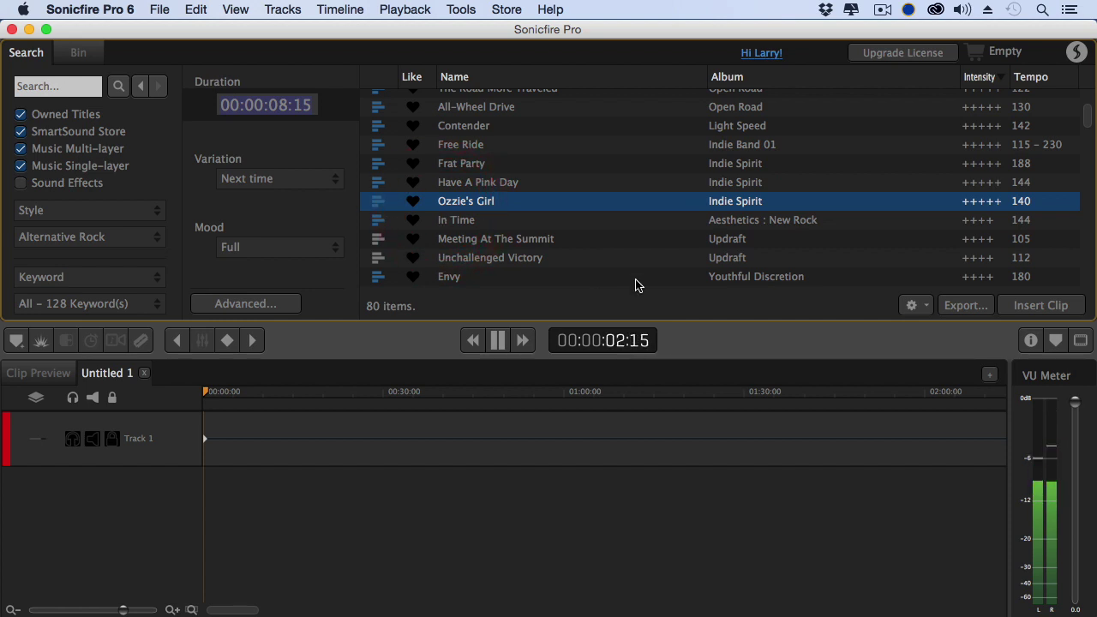
key("space")
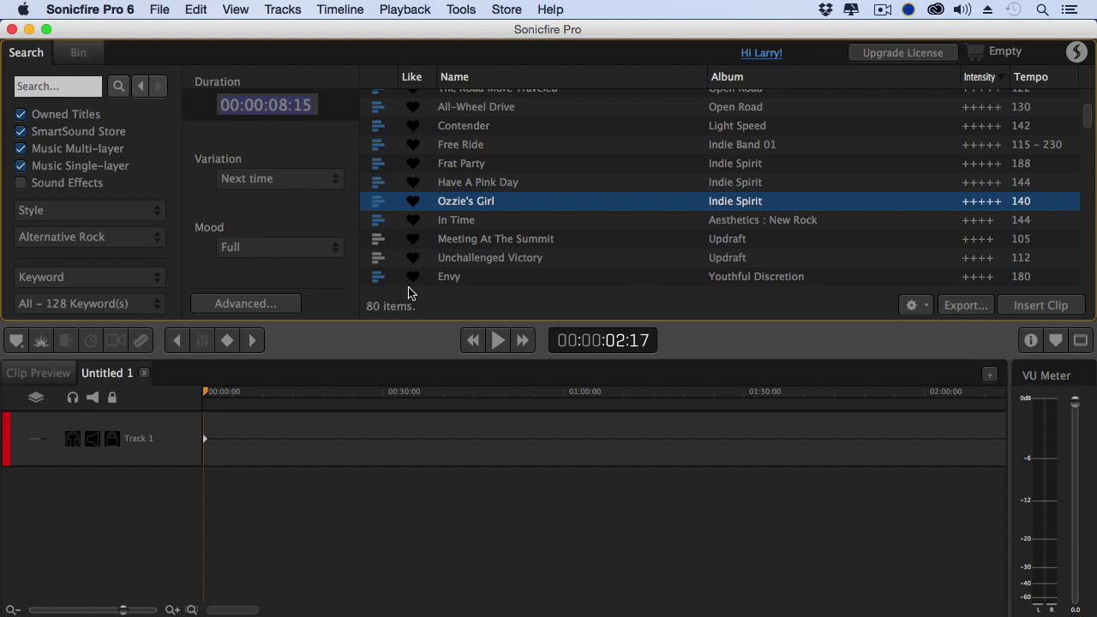
Filter the library to the Romantic style with the Carefree keyword
left_click(60, 235)
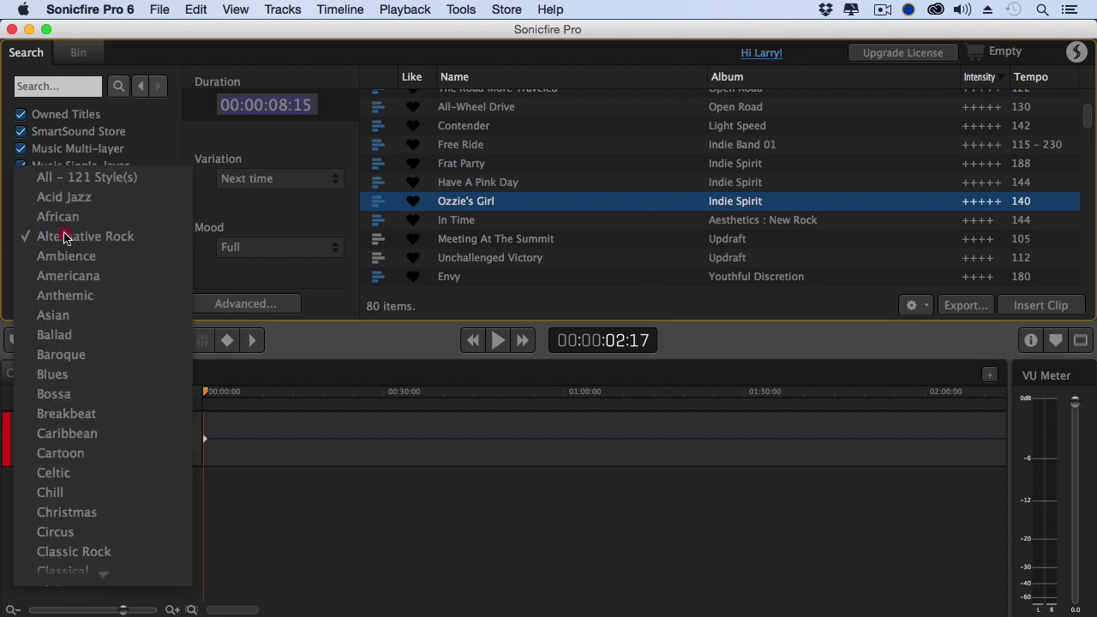
scroll(72, 237, "down", 15)
scroll(71, 245, "up", 1)
scroll(71, 246, "up", 5)
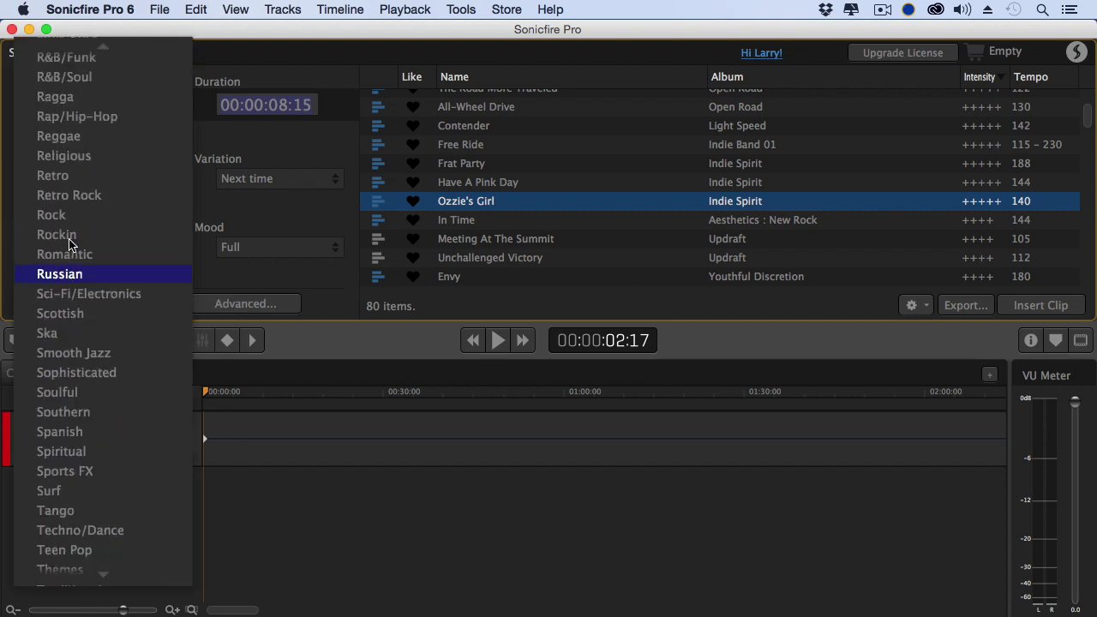
left_click(97, 318)
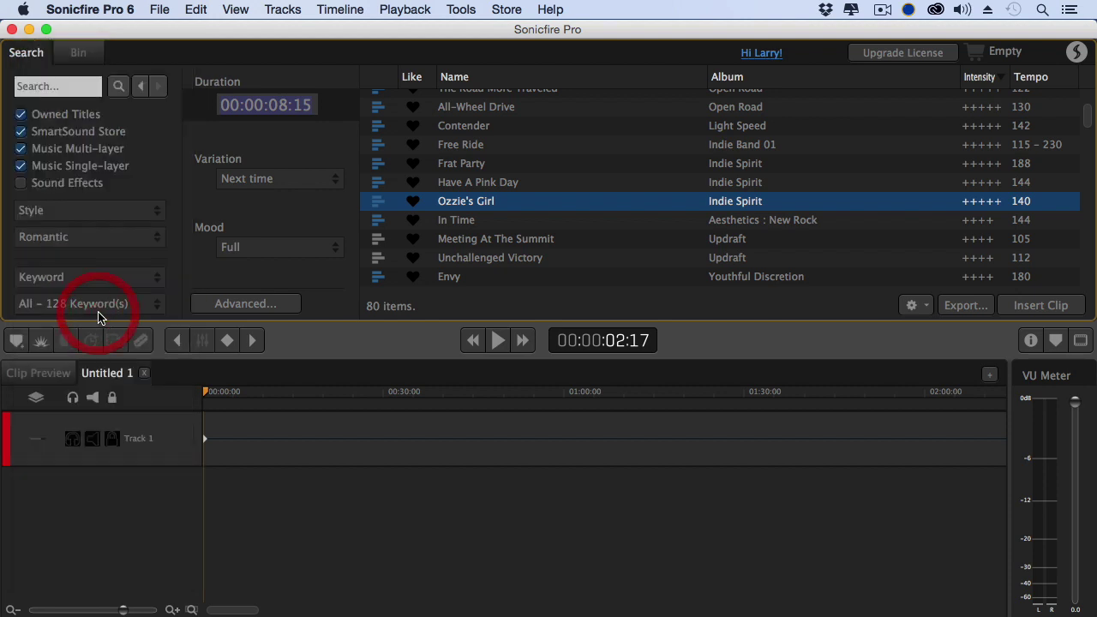
left_click(83, 305)
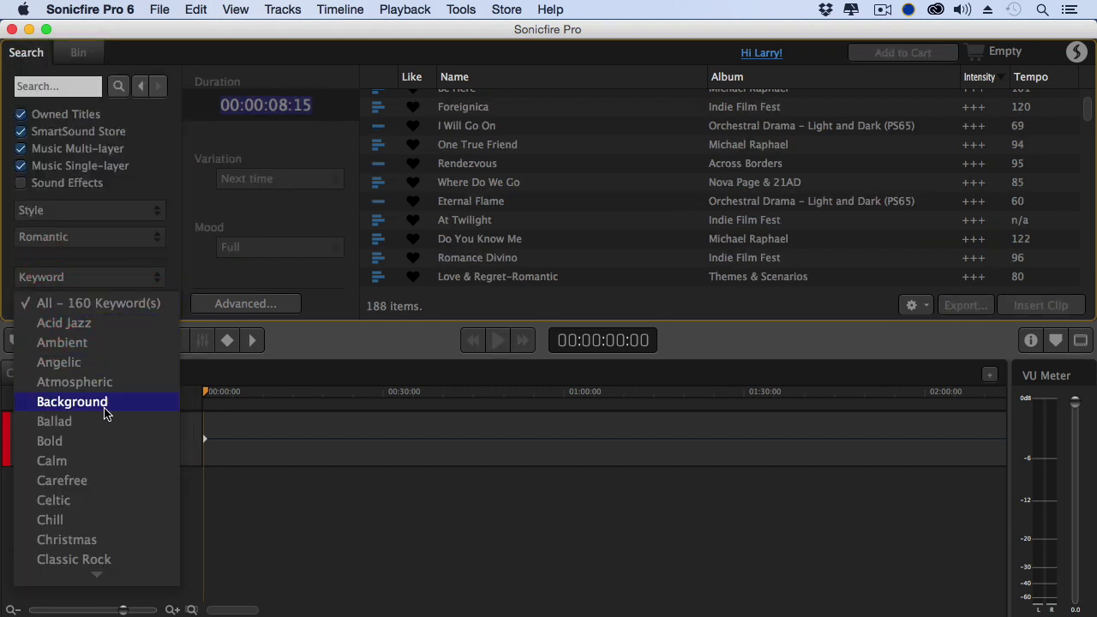
left_click(90, 479)
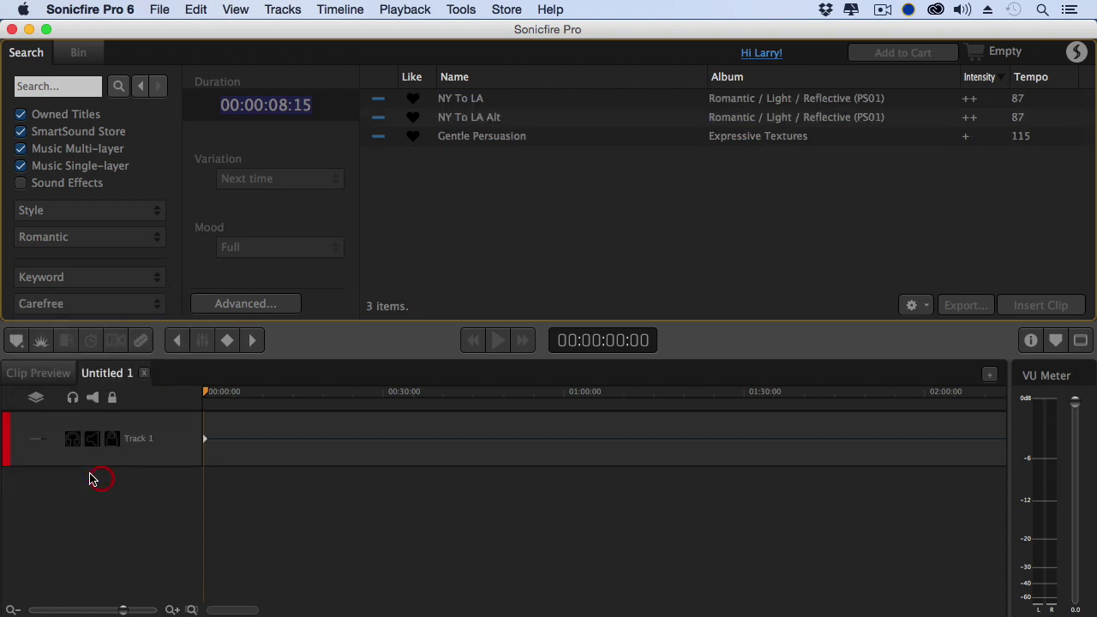
Preview Gentle Persuasion, then preview NY To LA and stop it
left_click(454, 138)
left_click(497, 340)
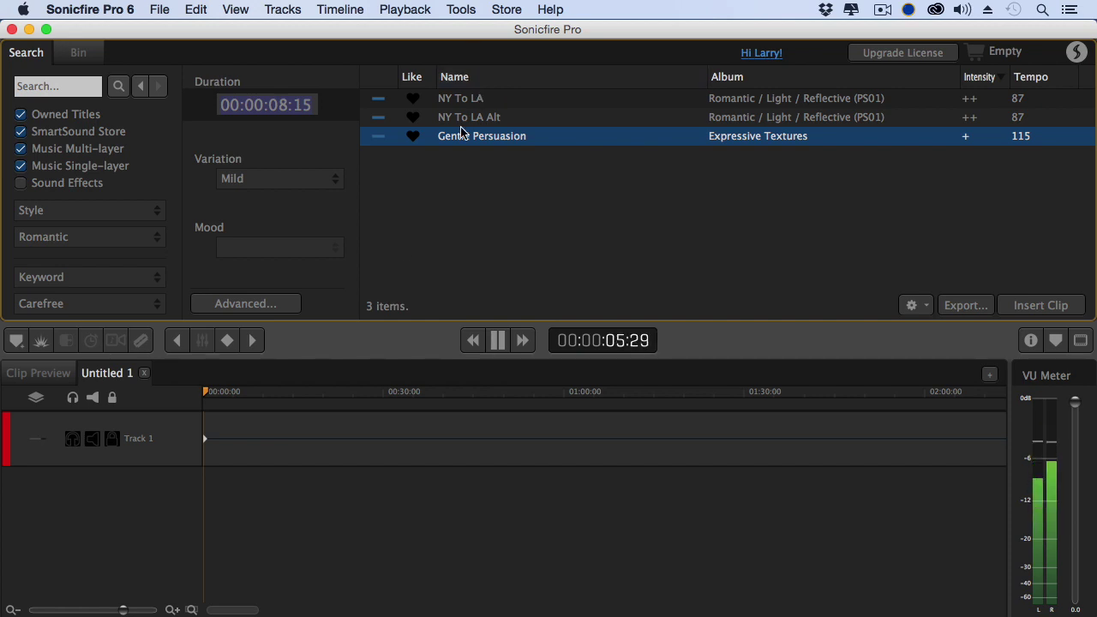
left_click(456, 100)
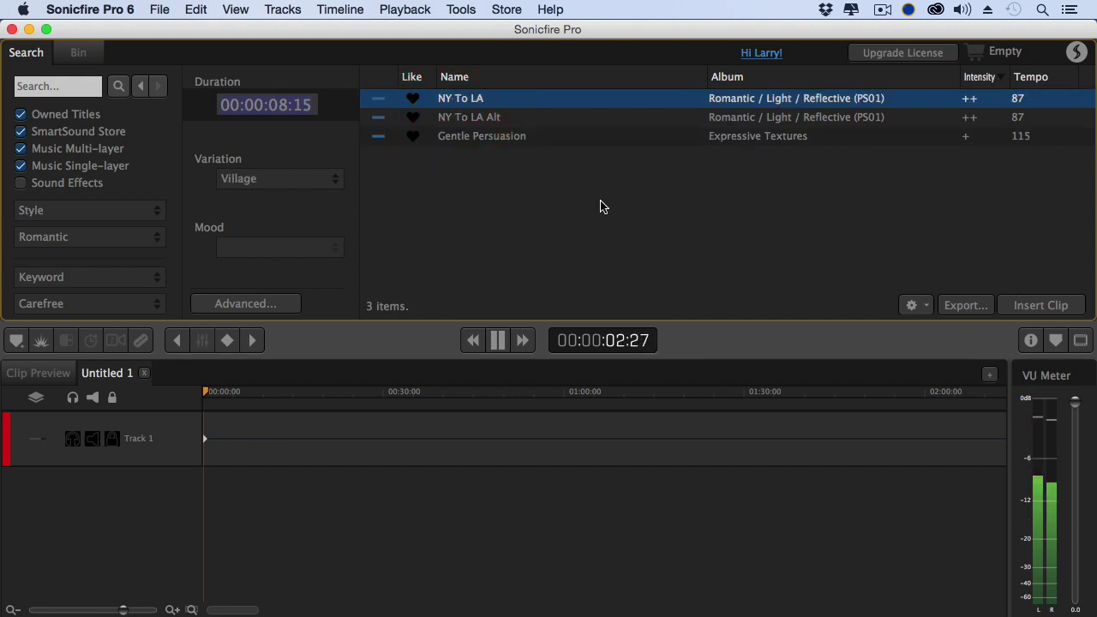
left_click(506, 344)
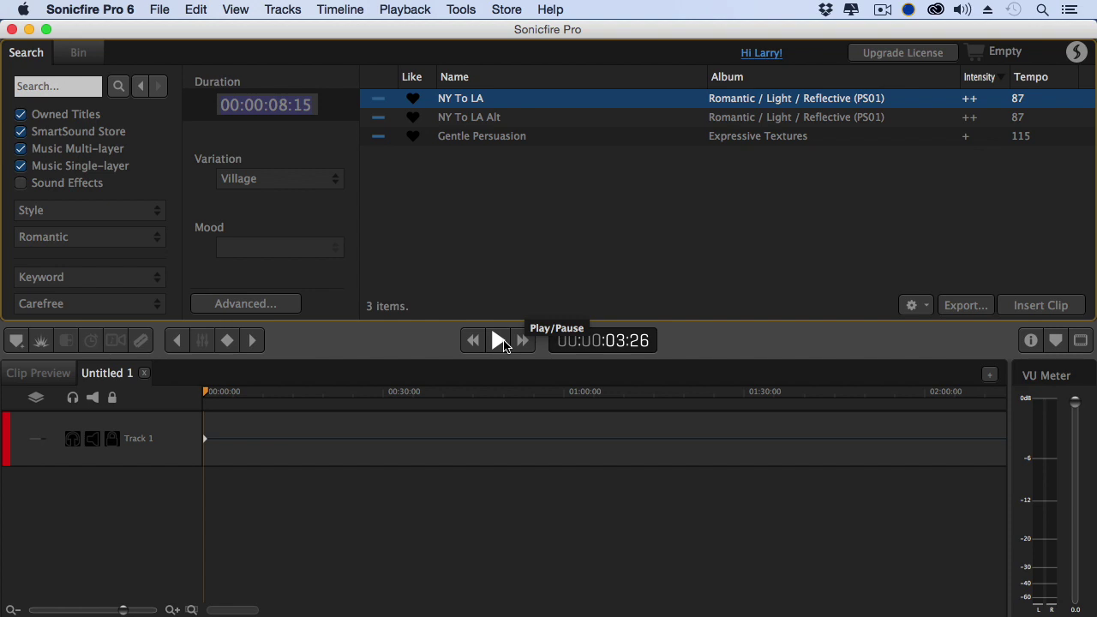
Search the library for 'Just Say Hey' and choose the Just Say Hey track
left_click(82, 89)
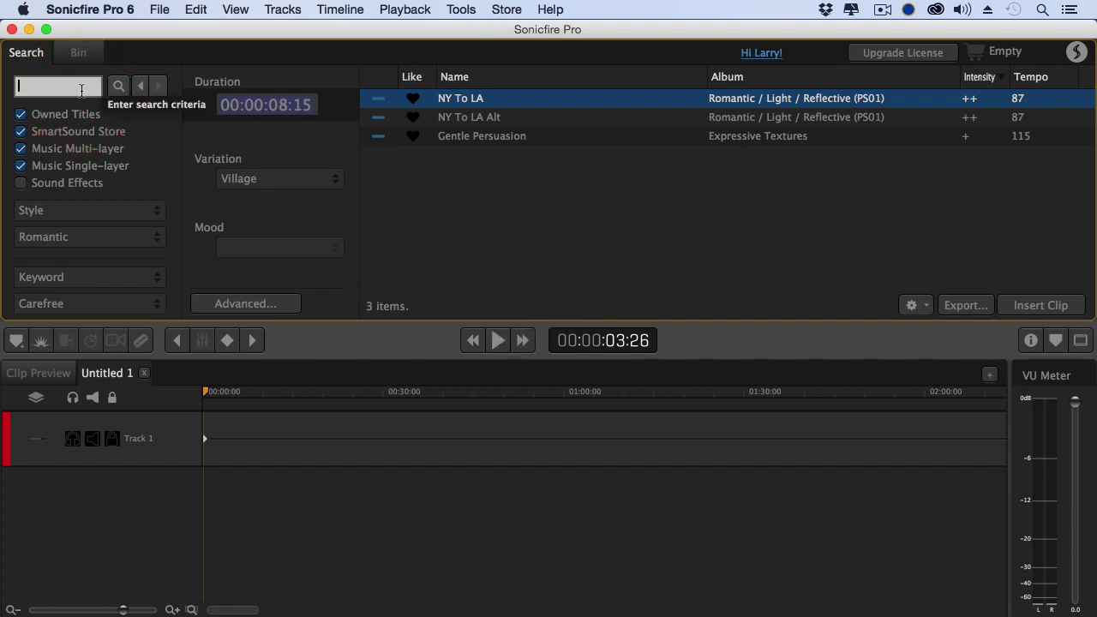
type("Just Say He")
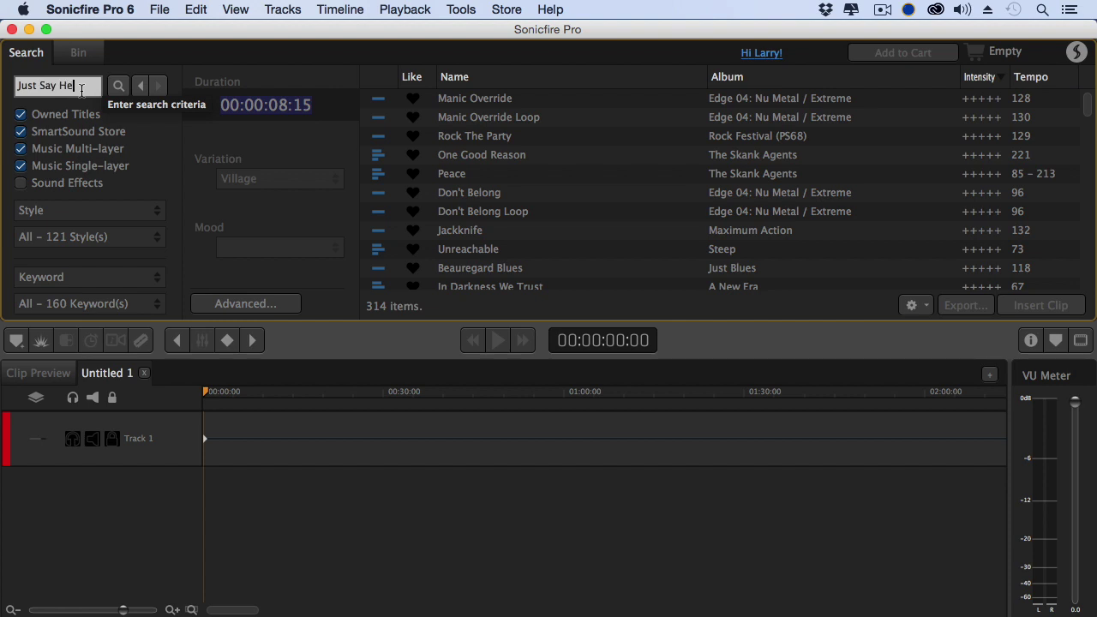
type("y")
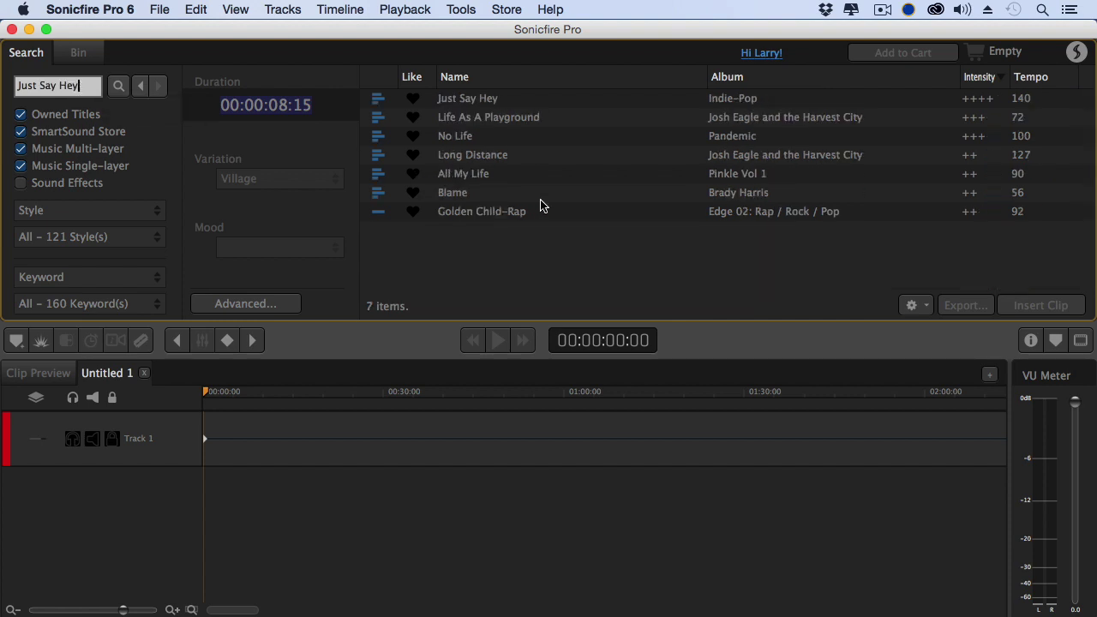
left_click(473, 102)
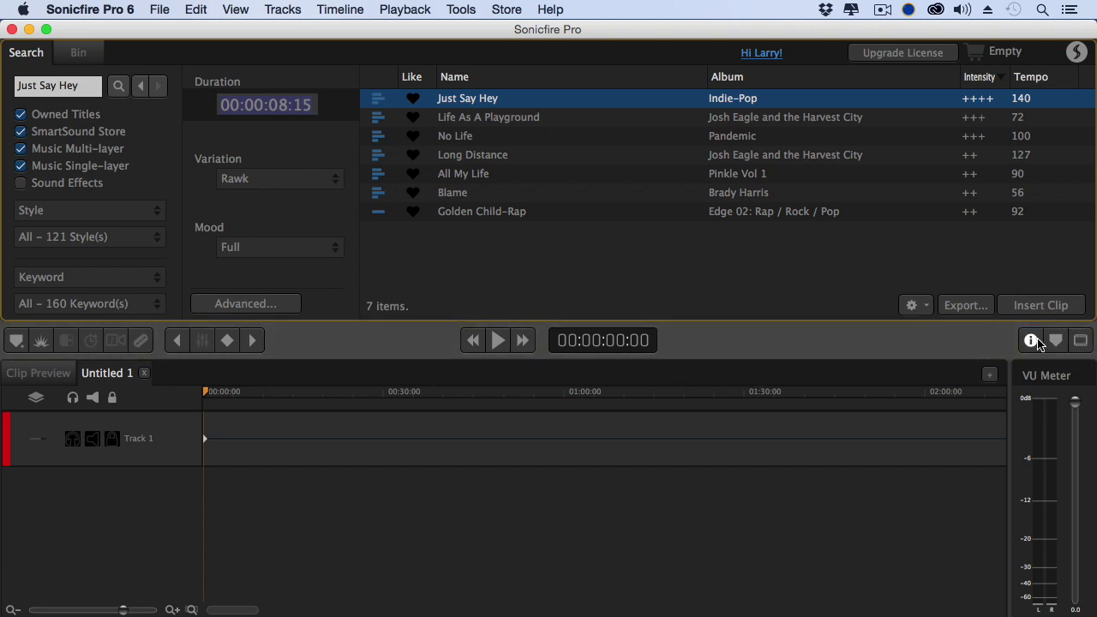
Load Snowboard.mov into the video panel and jump to its end at 00:00:29:29
left_click(1081, 342)
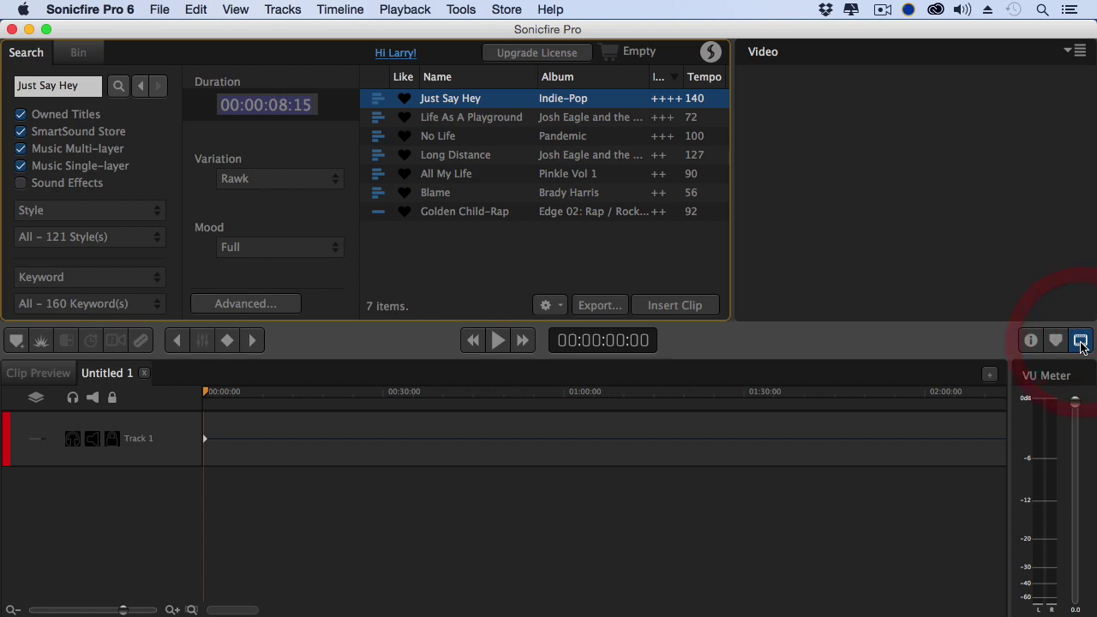
left_click(1079, 50)
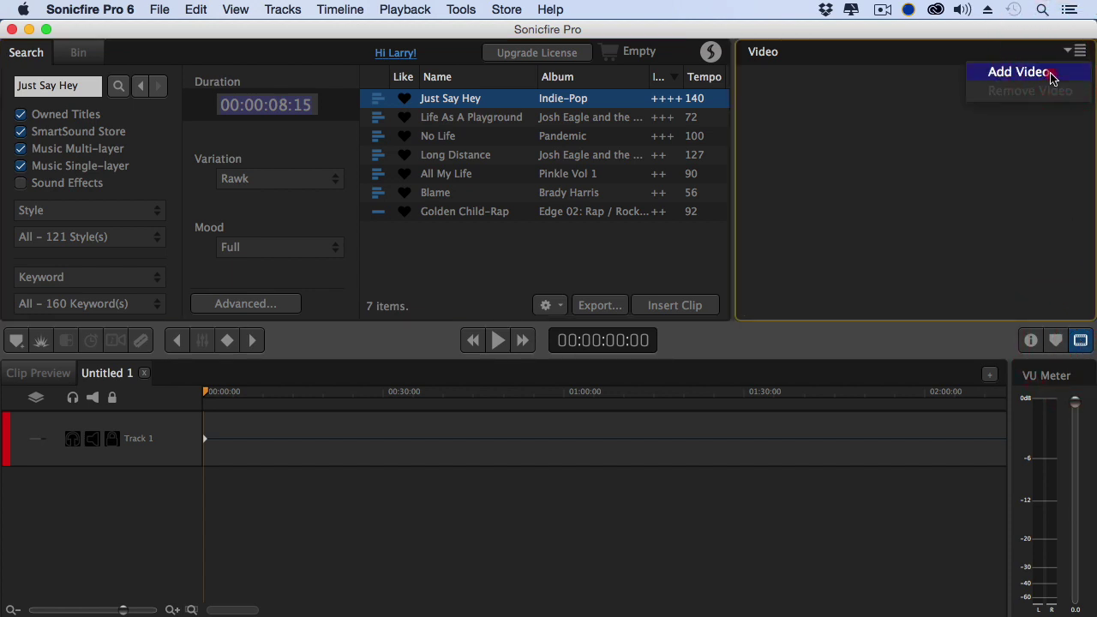
left_click(1053, 78)
left_click(409, 180)
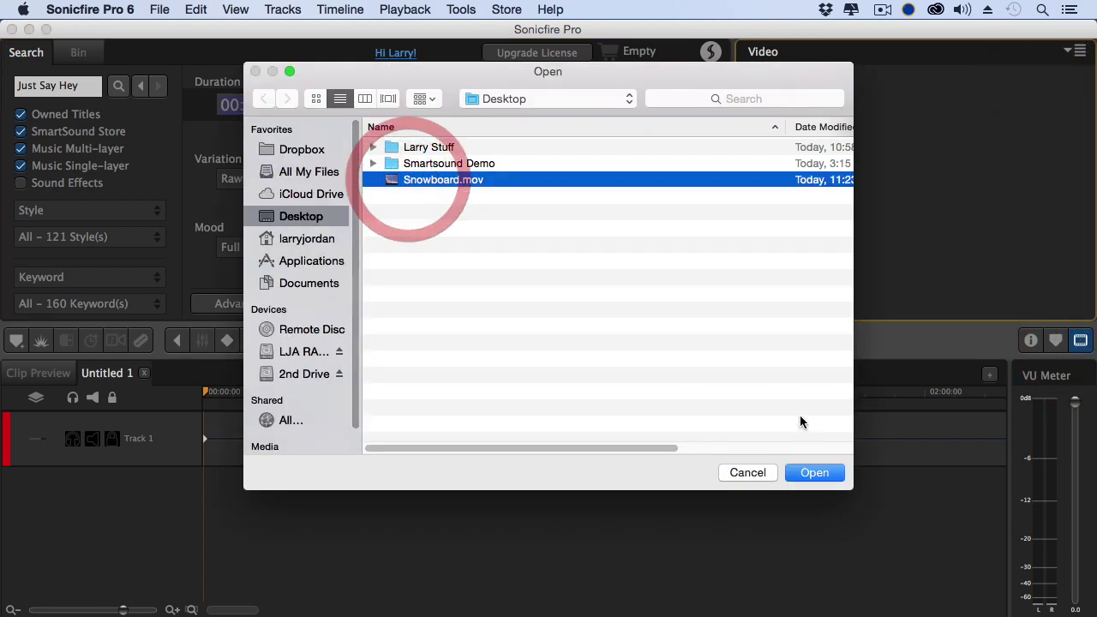
left_click(818, 477)
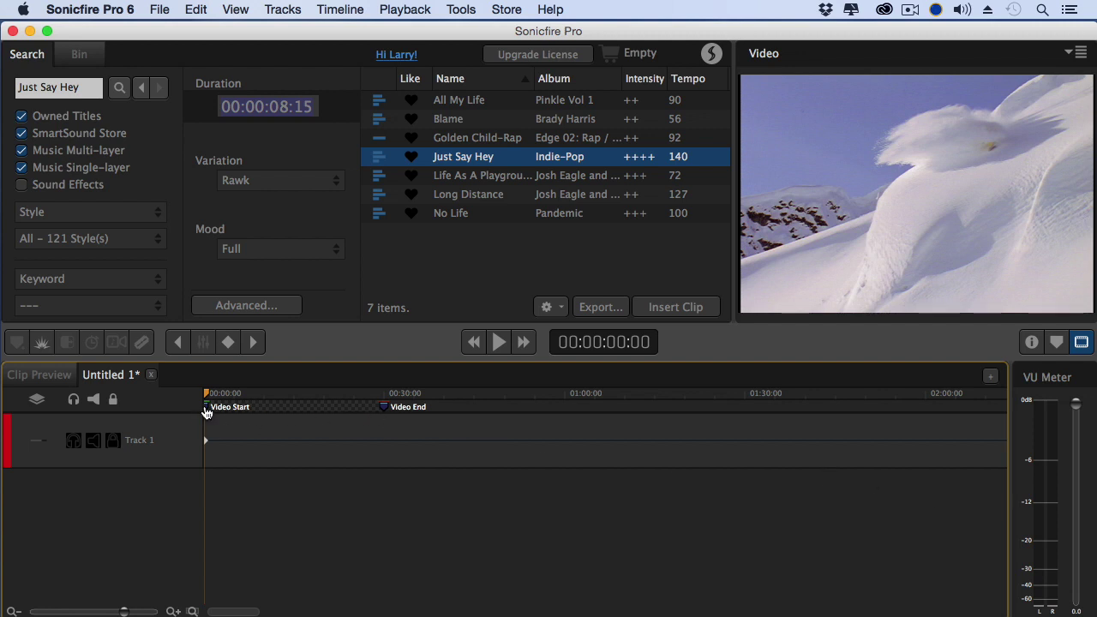
left_click(385, 408)
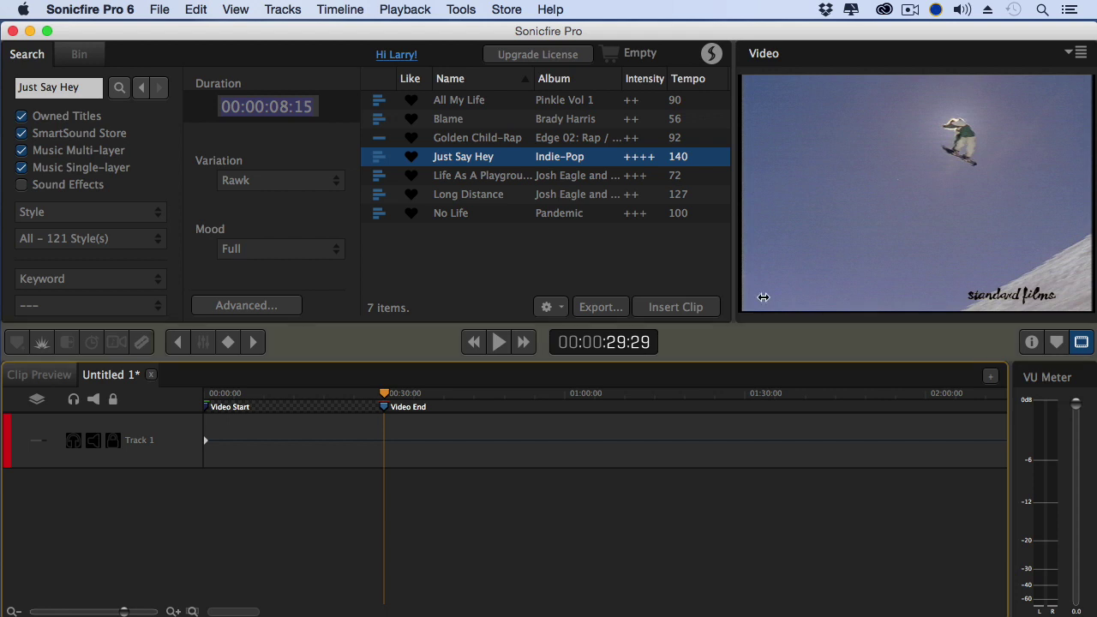
left_click(1071, 53)
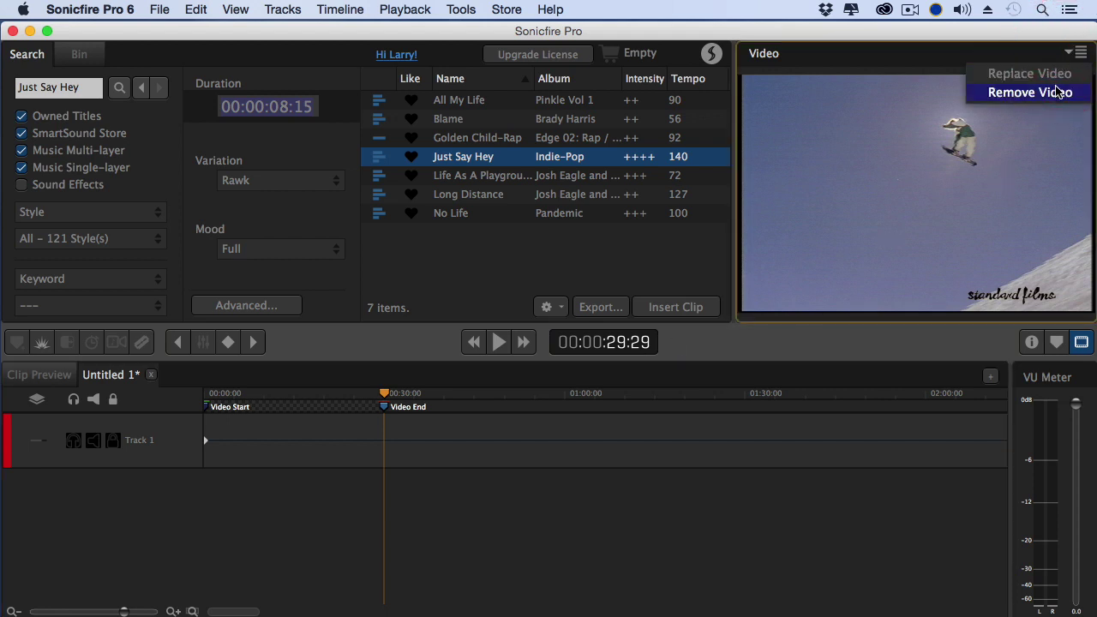
Remove the video, hide the video panel, and preview Just Say Hey at 30 seconds
left_click(1059, 92)
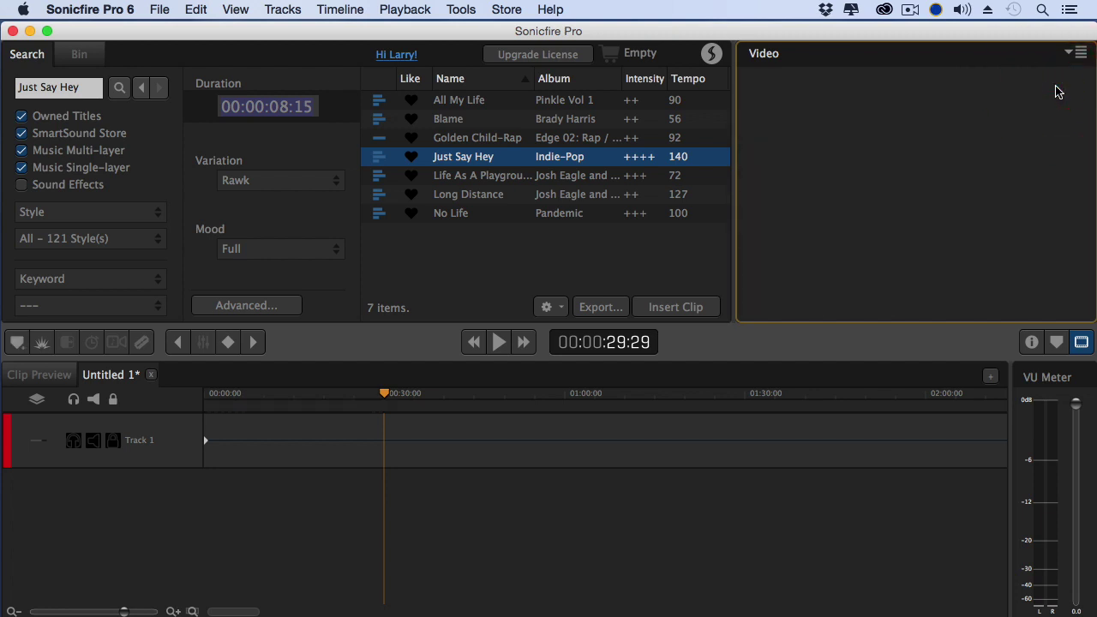
left_click(1081, 342)
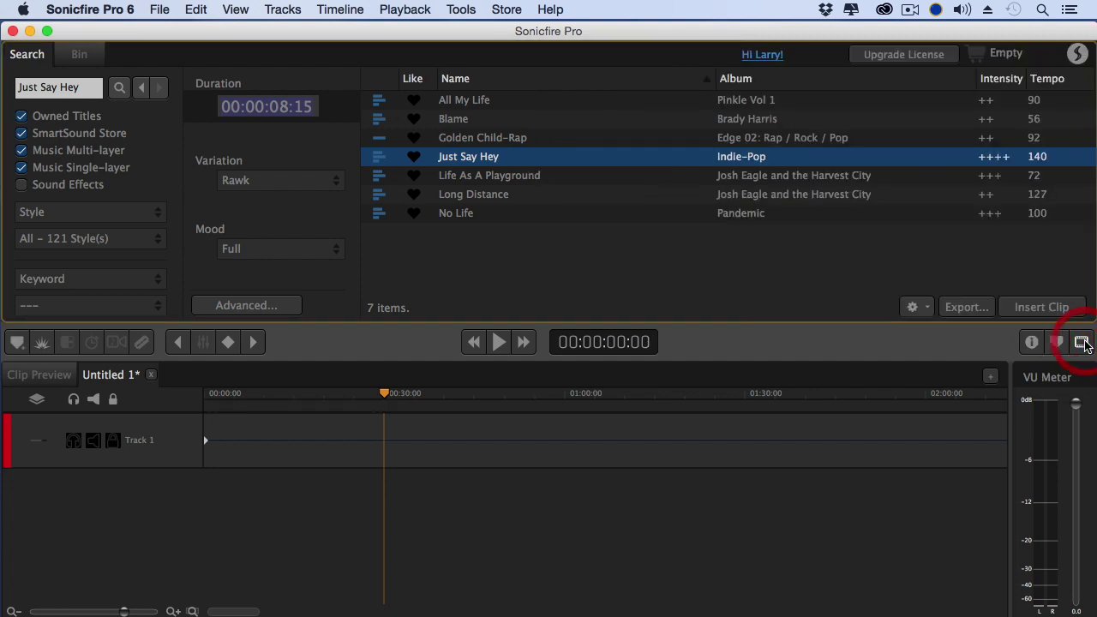
left_click(283, 106)
type("30:0")
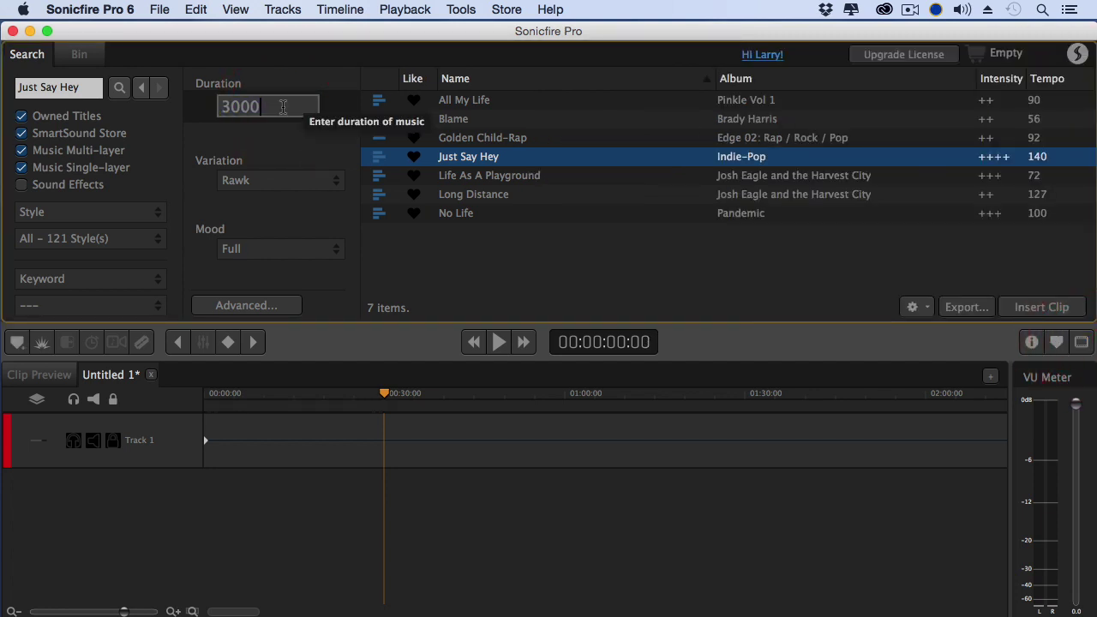
type("0")
key("Return")
left_click(498, 342)
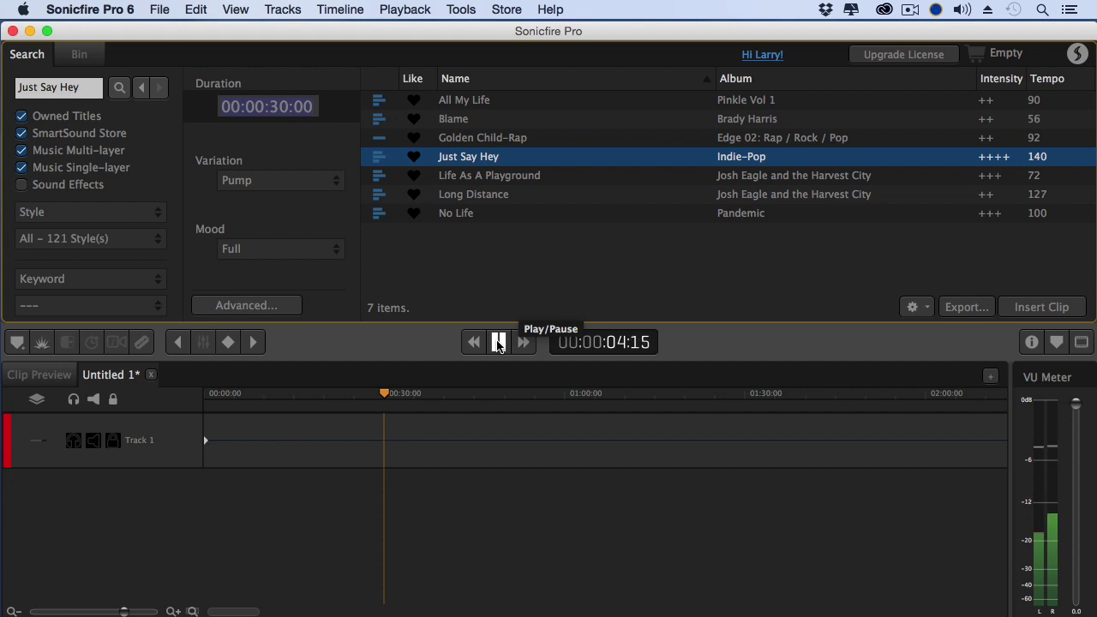
left_click(498, 342)
Switch to the True variation and Drums Only mood, previewing each
left_click(292, 184)
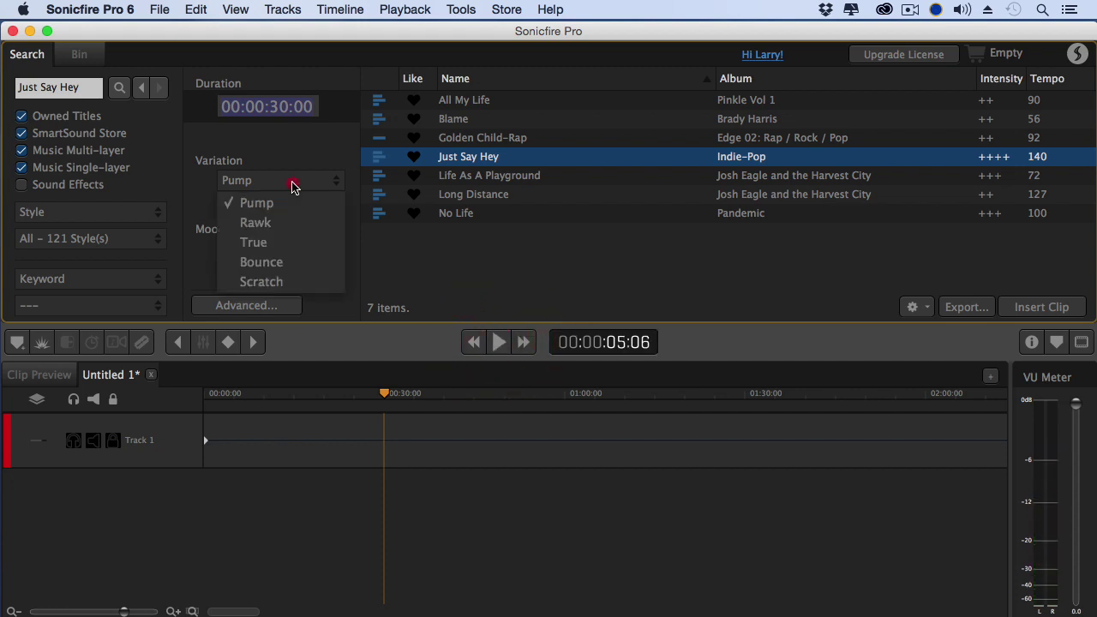
left_click(283, 242)
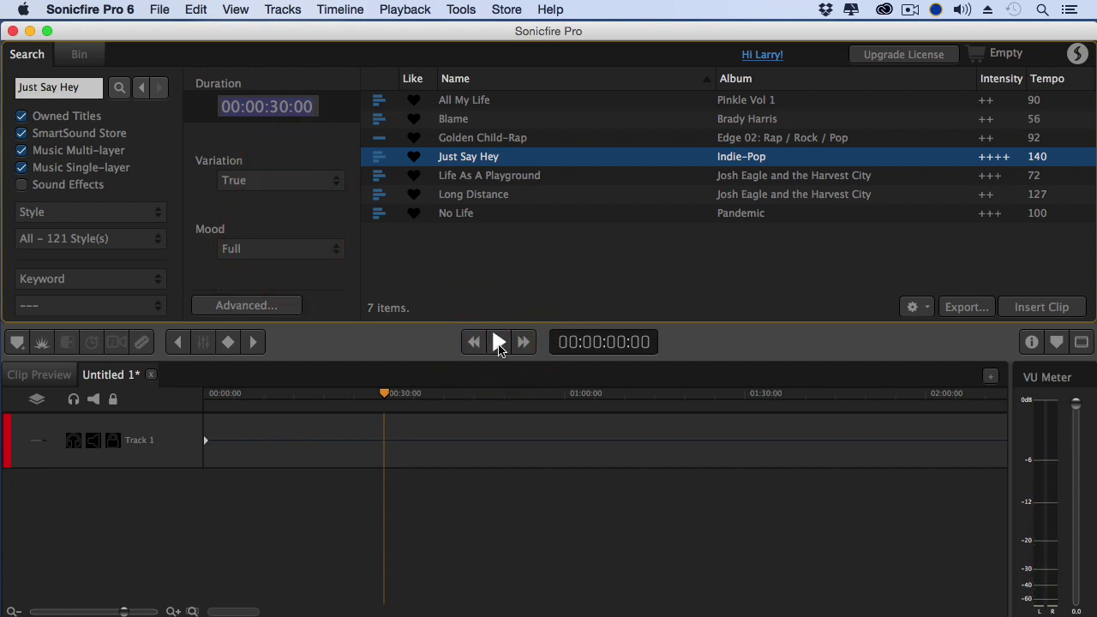
left_click(498, 342)
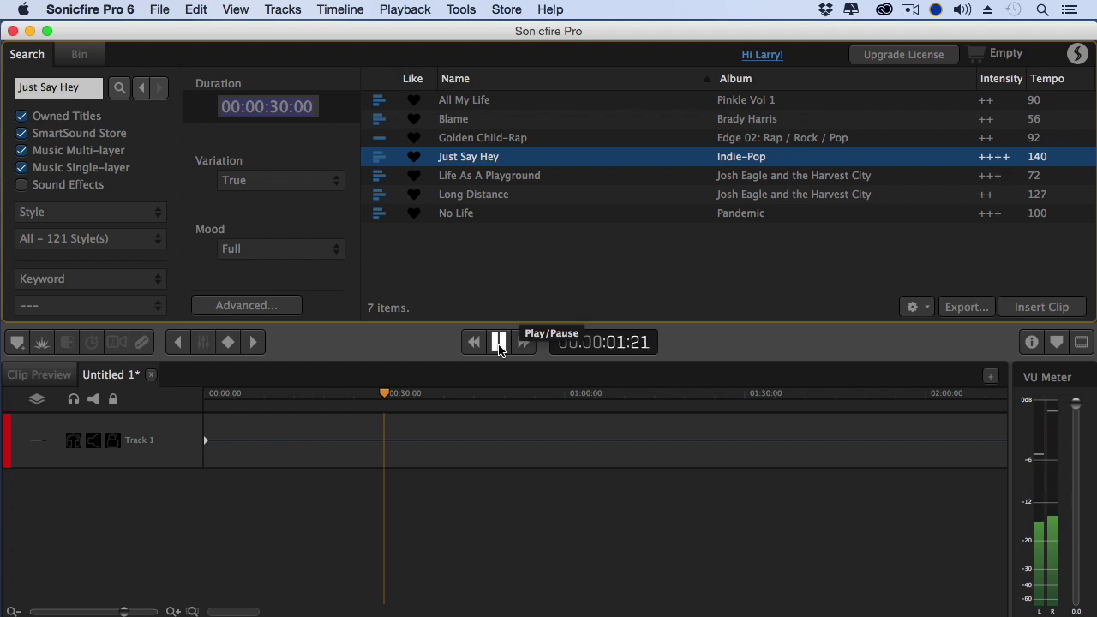
left_click(498, 344)
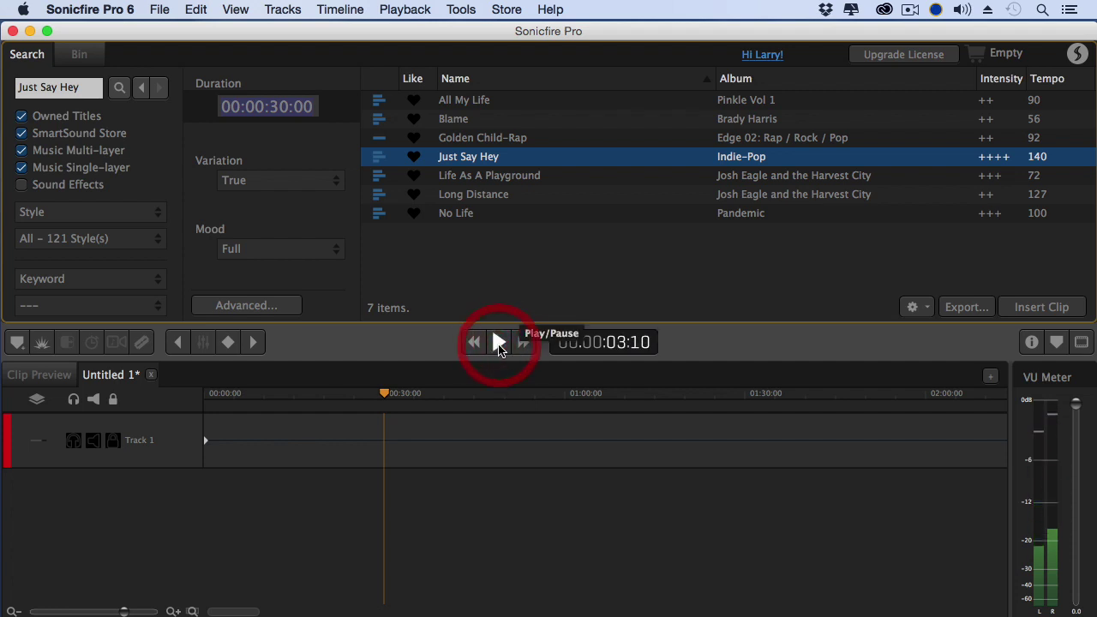
left_click(295, 252)
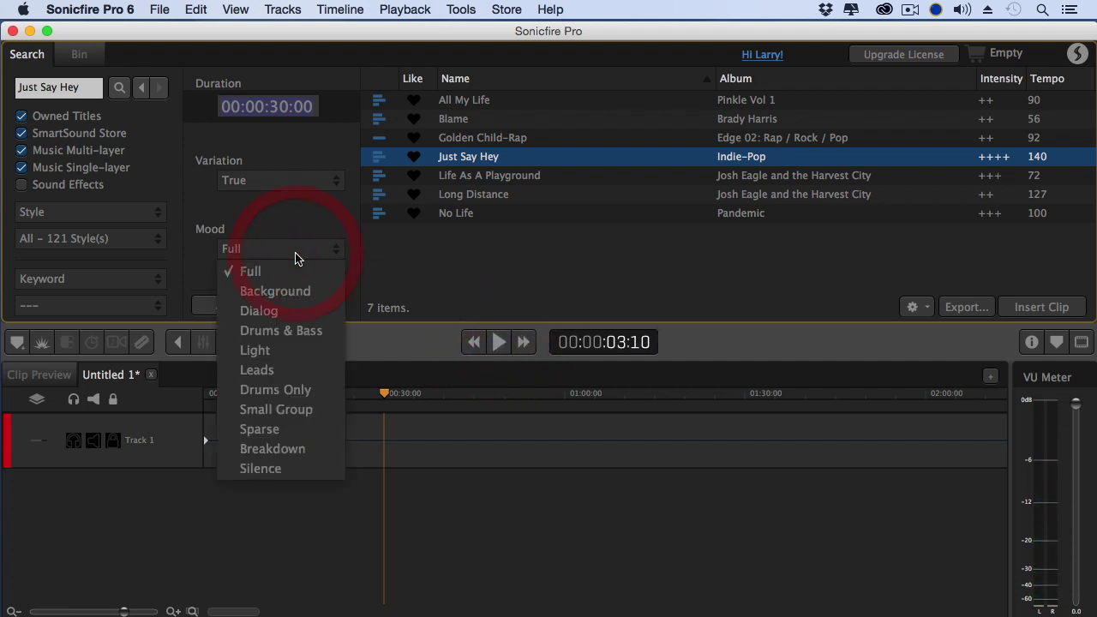
left_click(294, 390)
left_click(497, 342)
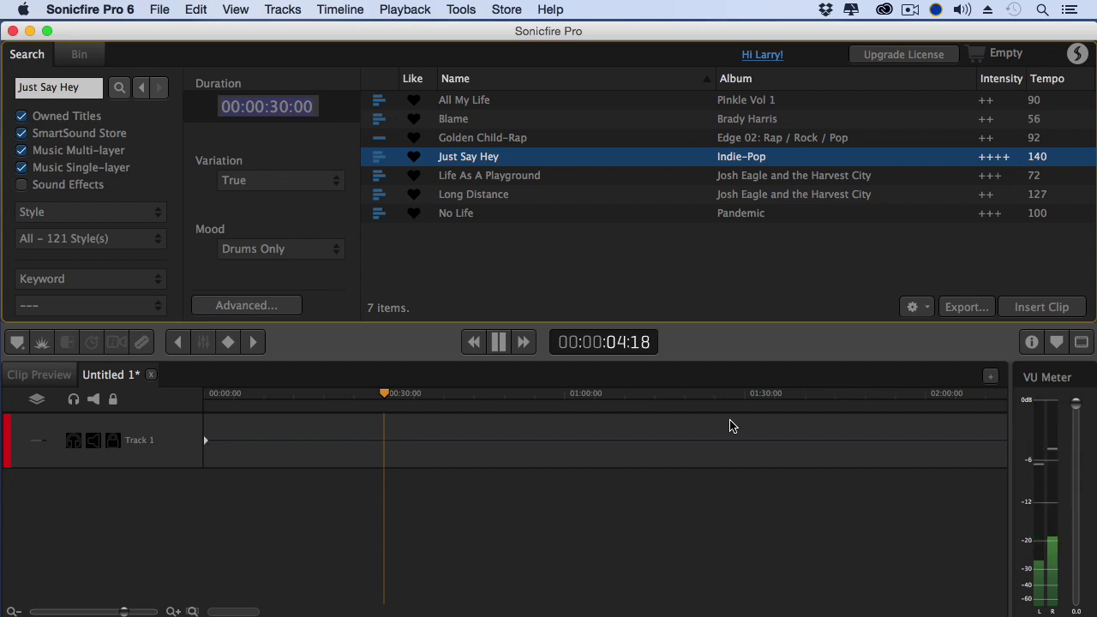
key("space")
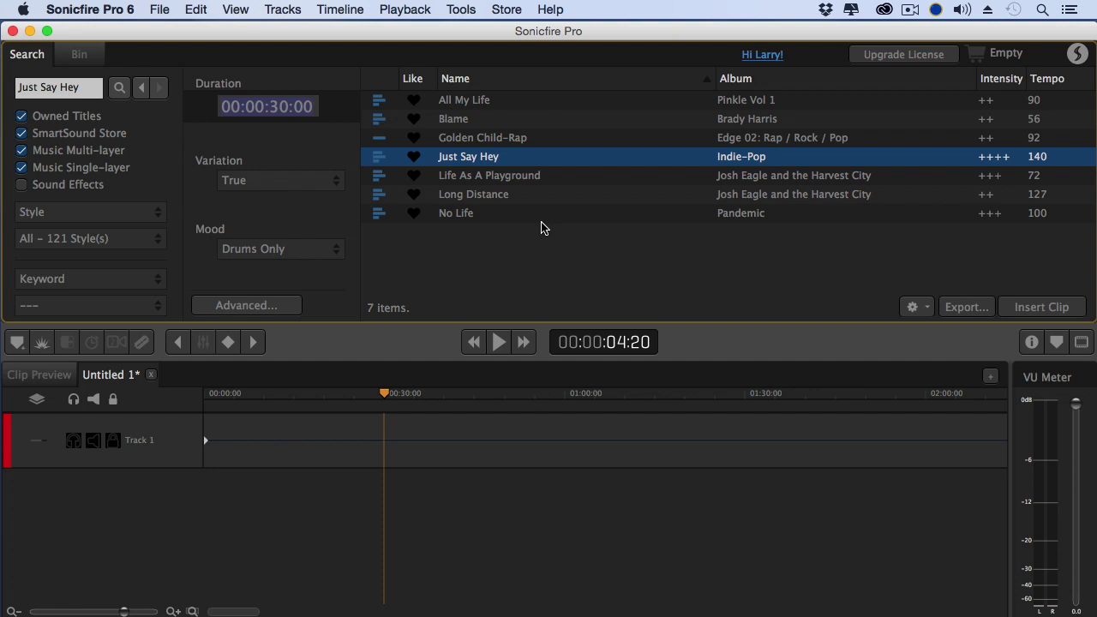
Keep the Audio for Digital Video (48k) format and AIFF file type for the soundtrack export
left_click(967, 310)
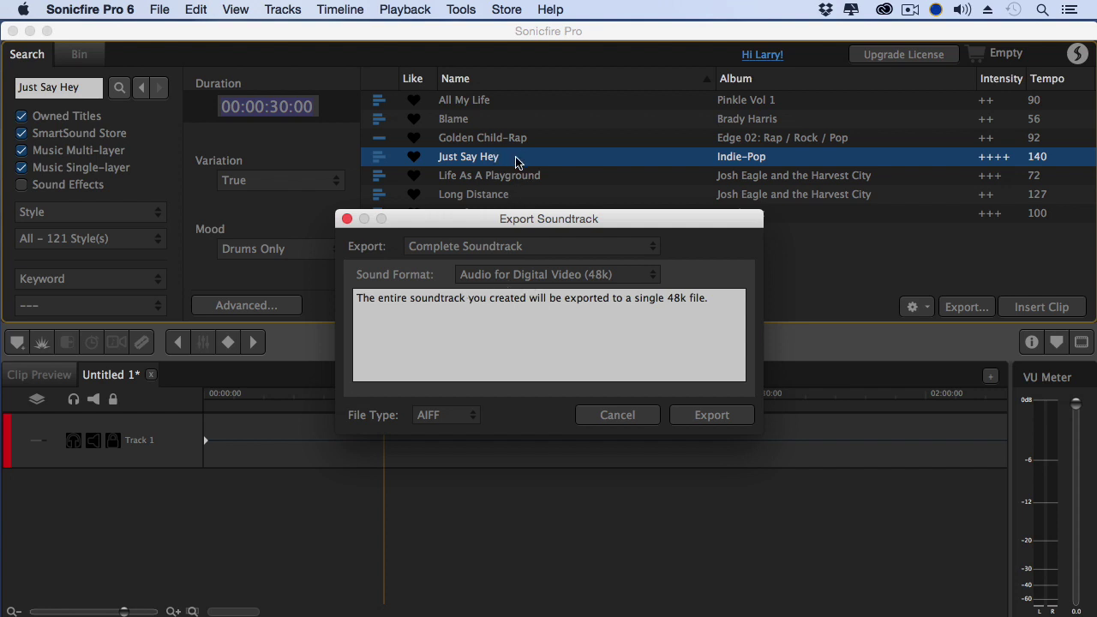
left_click(632, 276)
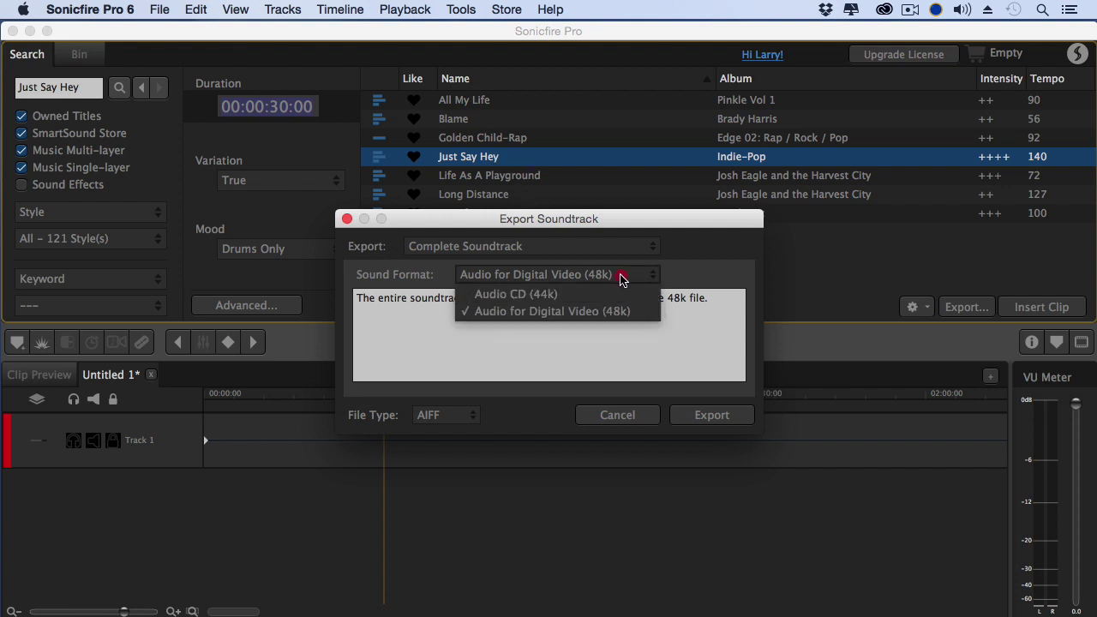
left_click(642, 311)
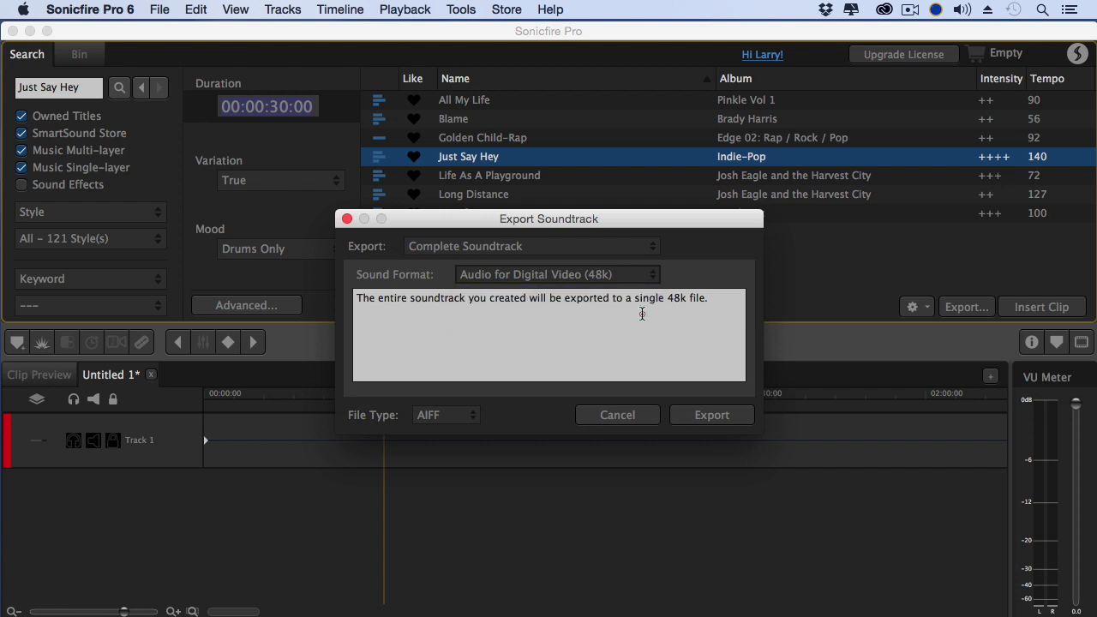
left_click(423, 416)
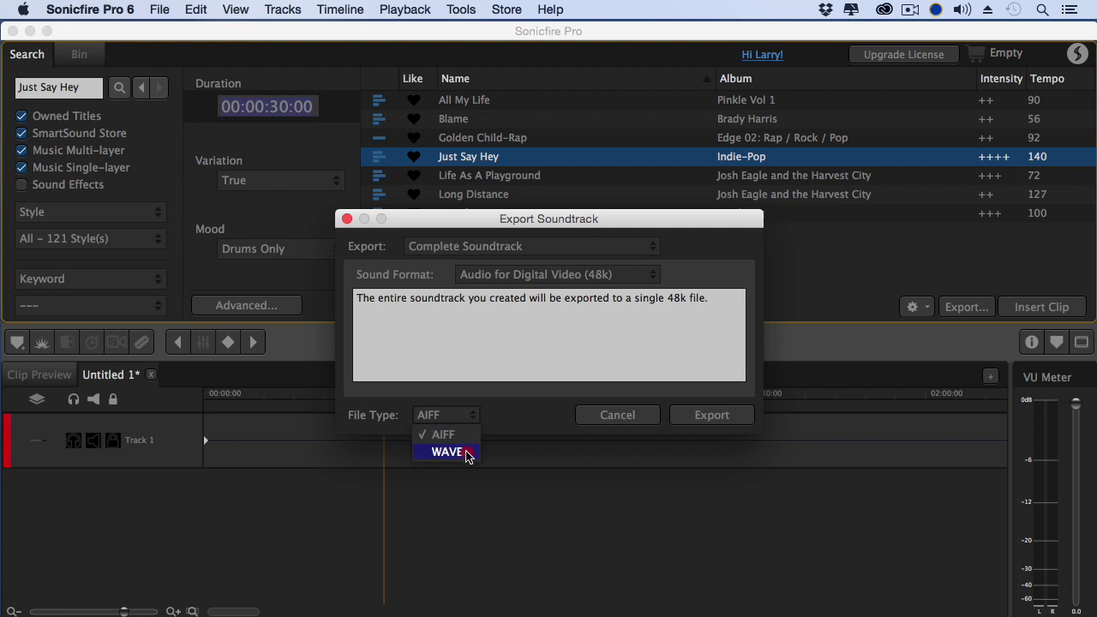
left_click(472, 450)
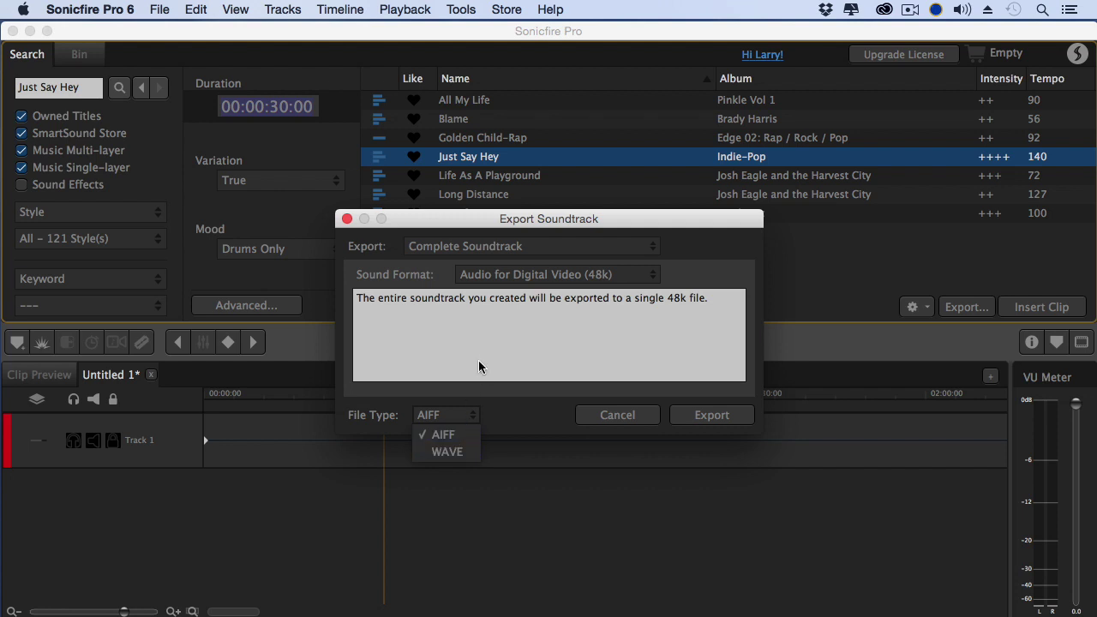
Export the soundtrack to the Desktop as 'Just Say Hey - True Drum'
left_click(712, 415)
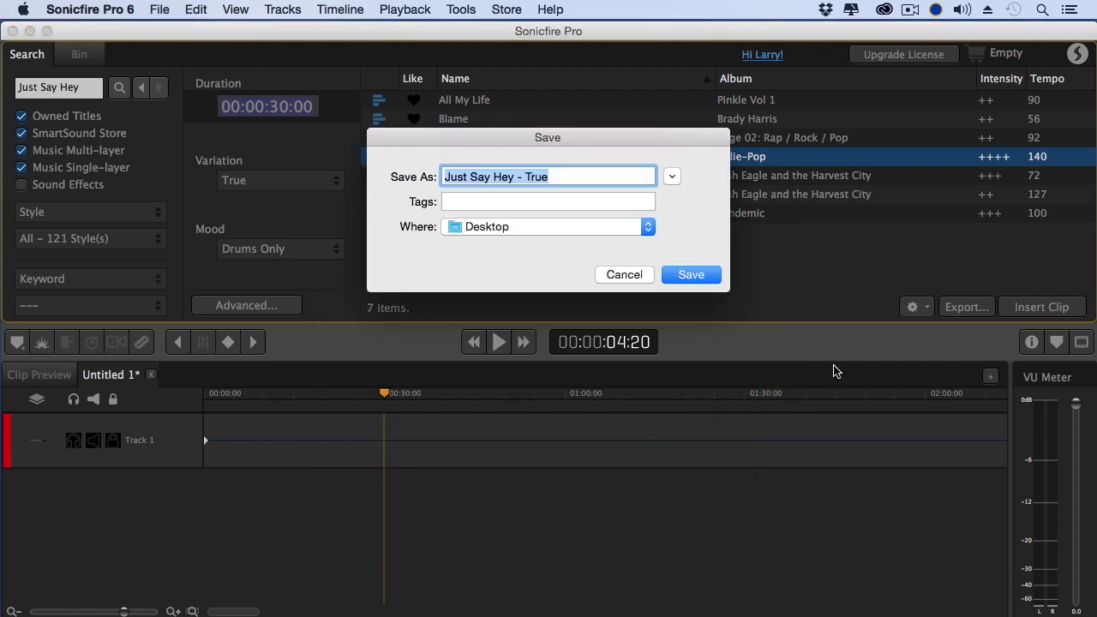
left_click(594, 176)
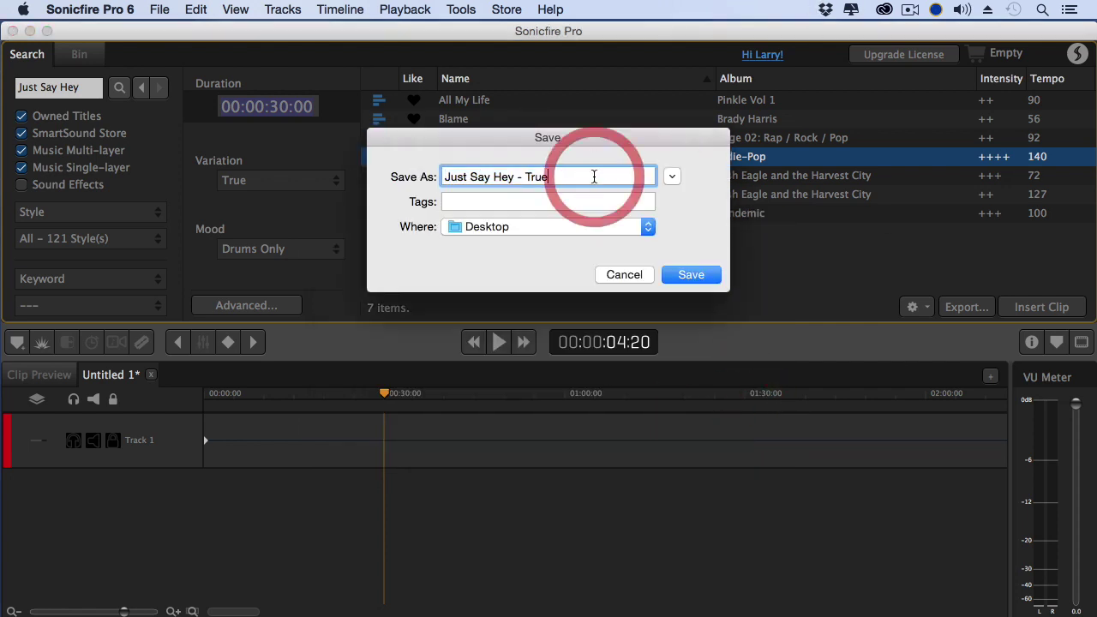
type("Drum")
key("Return")
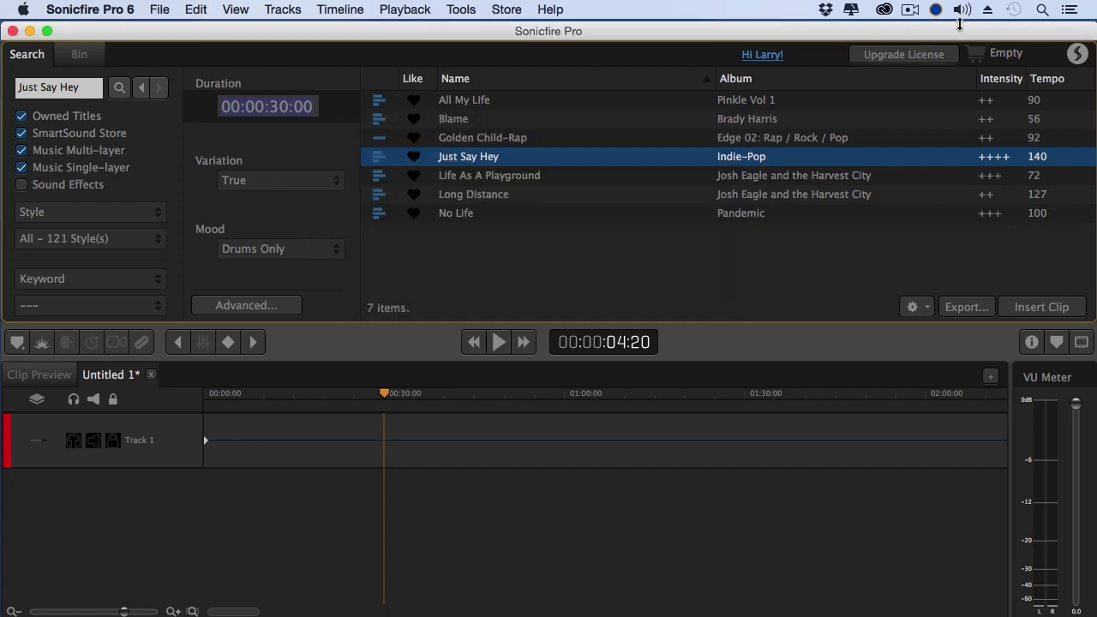
left_click_drag(958, 28, 841, 26)
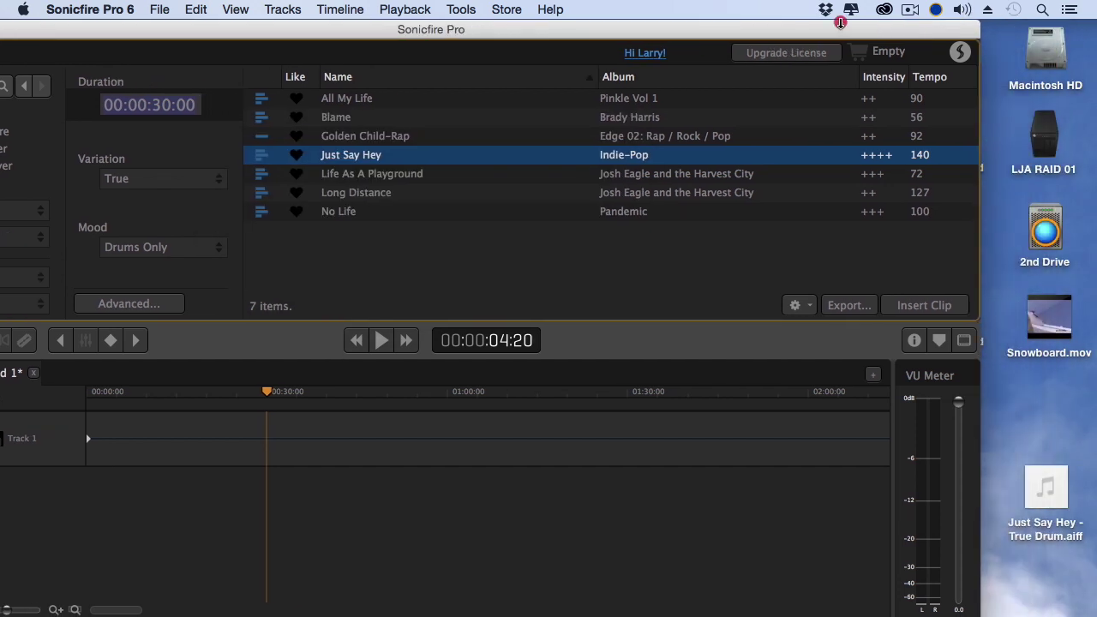
double_click(1044, 490)
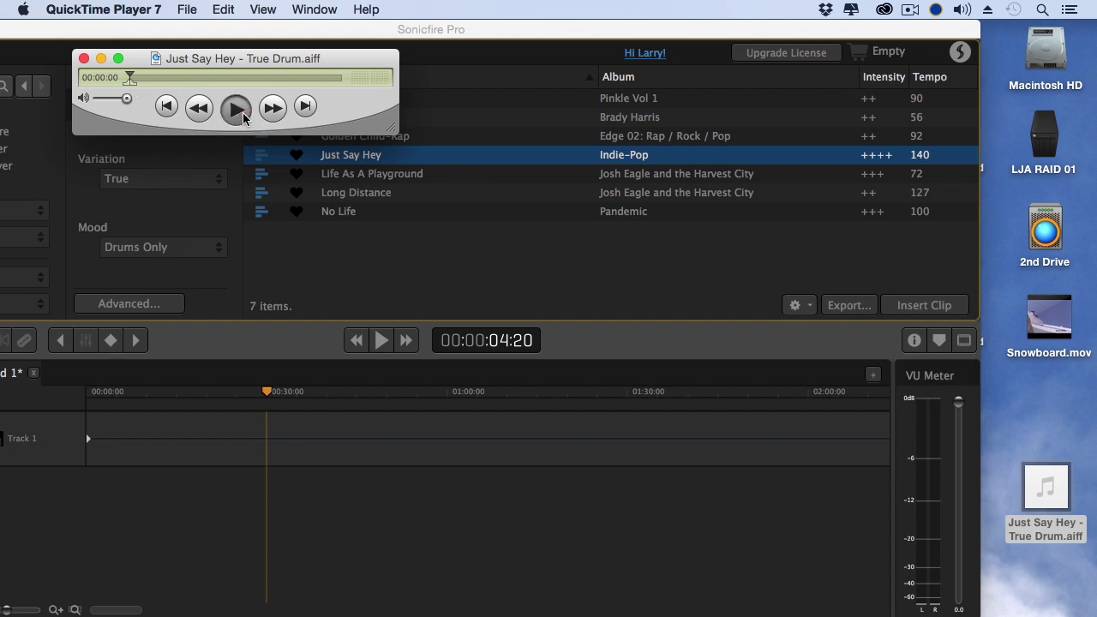
left_click(236, 109)
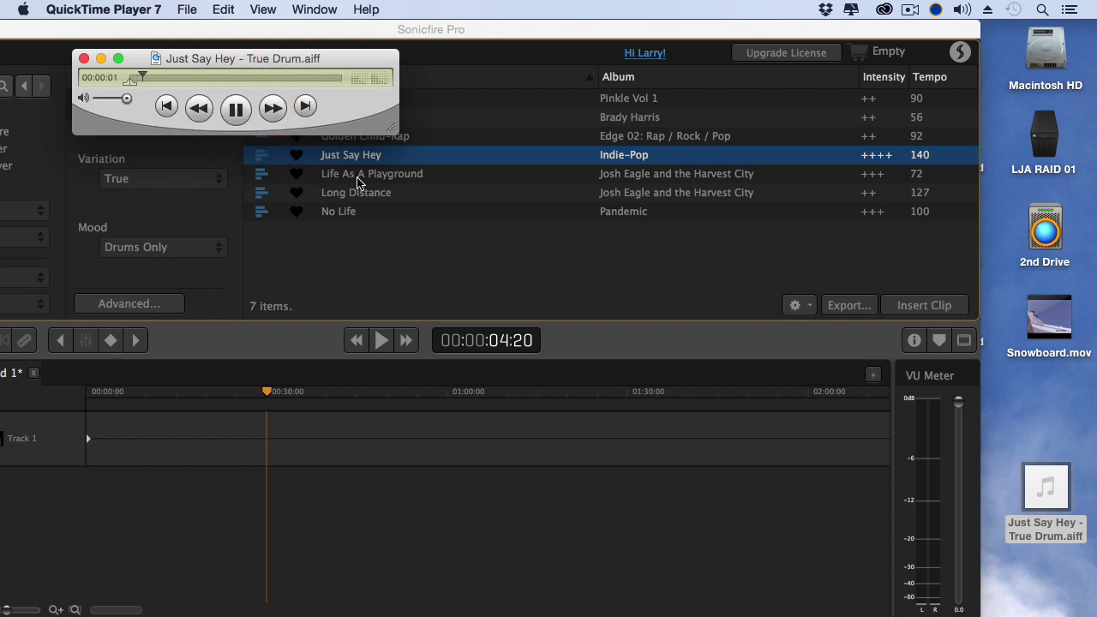
left_click(236, 110)
left_click(82, 61)
left_click_drag(114, 32, 234, 31)
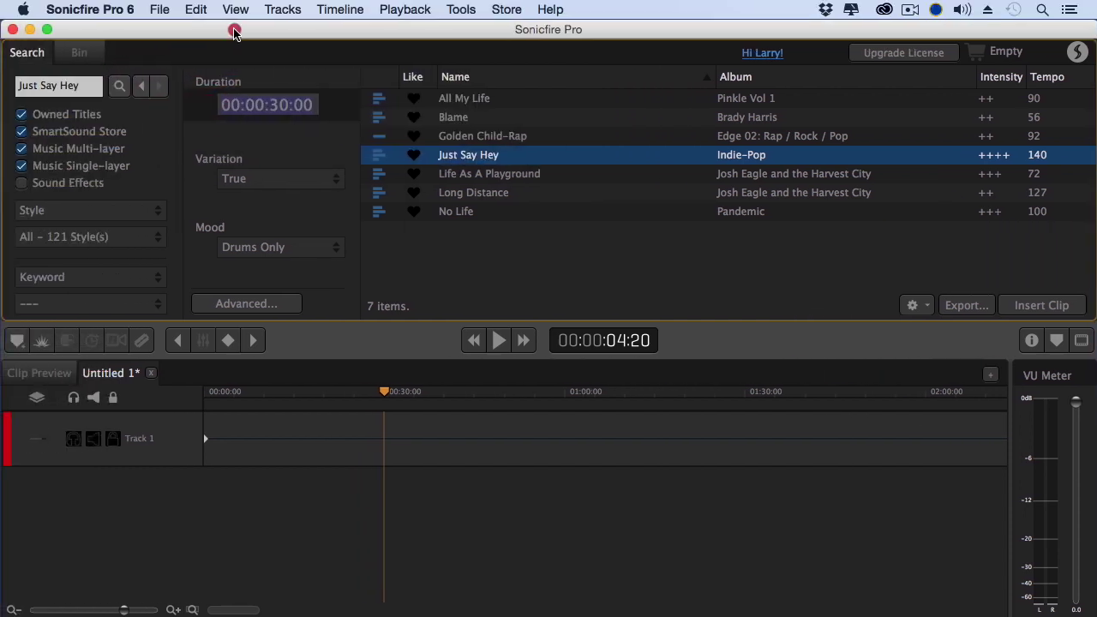
Show the video preview panel and set the music duration to 00:00:08:15
left_click(1081, 340)
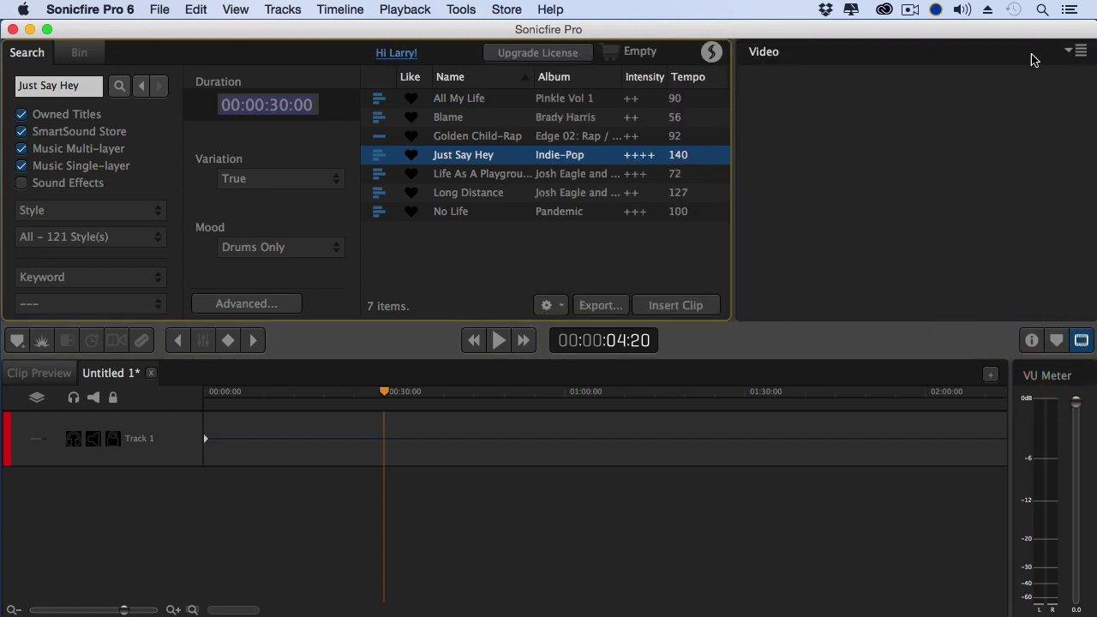
left_click(254, 108)
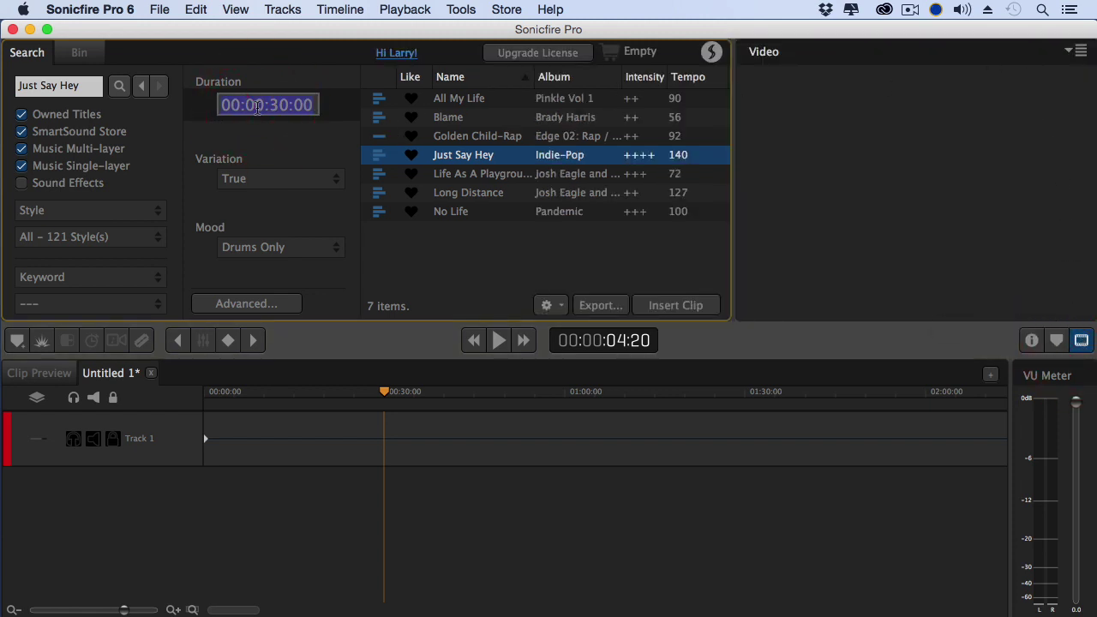
type("8:1")
type("5")
key("Return")
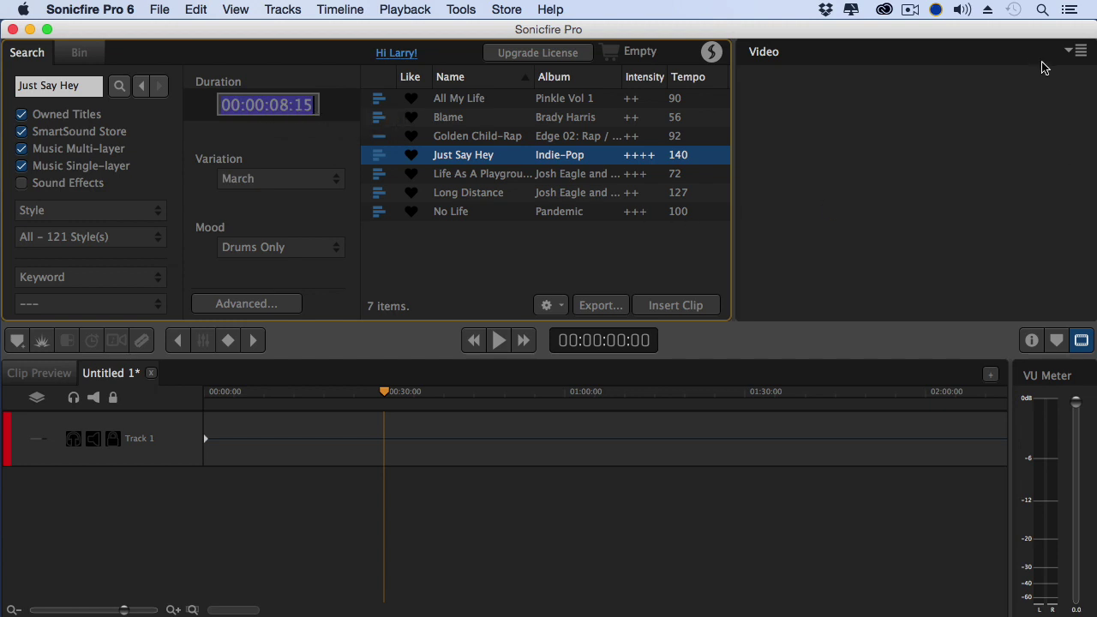
Add Snowboard.mov to the video preview and rewind to its start
left_click(1064, 54)
left_click(1035, 72)
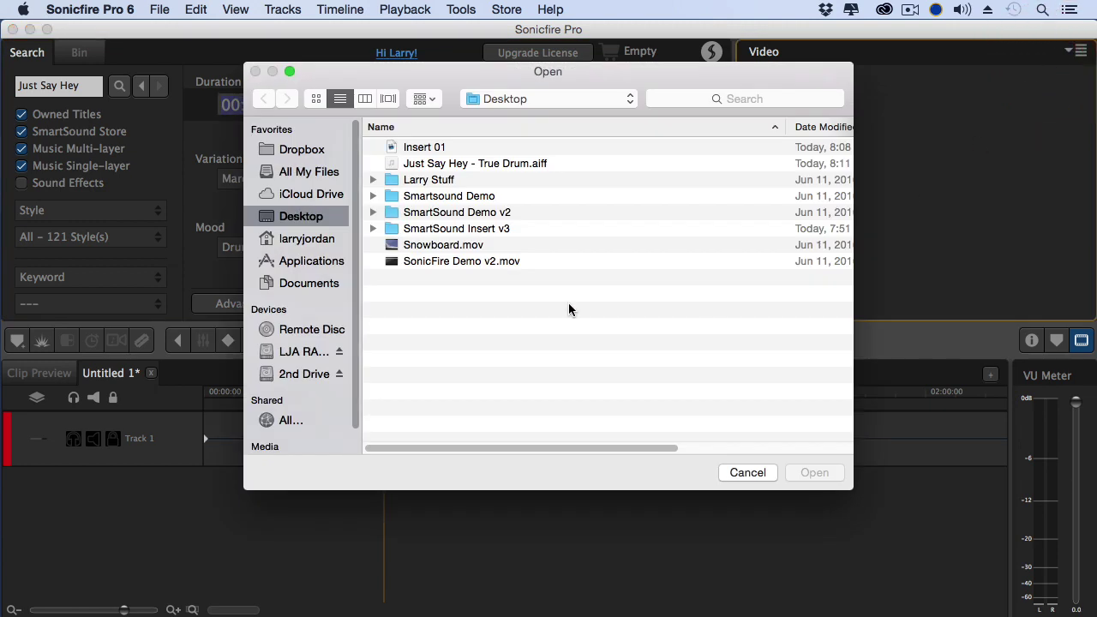
left_click(458, 246)
left_click(814, 472)
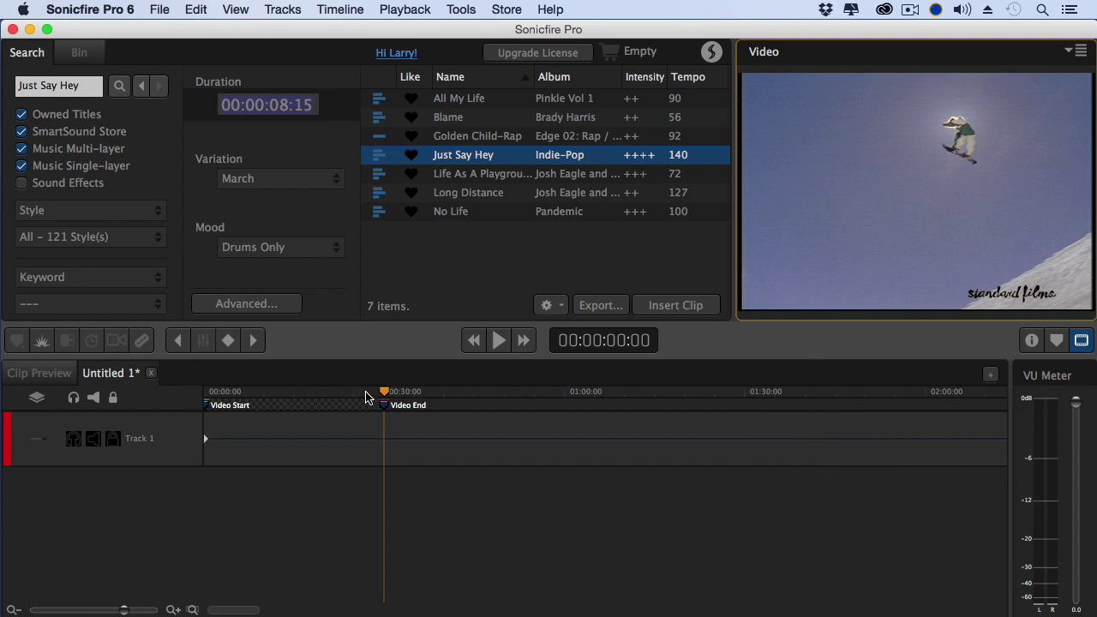
left_click_drag(384, 395, 204, 390)
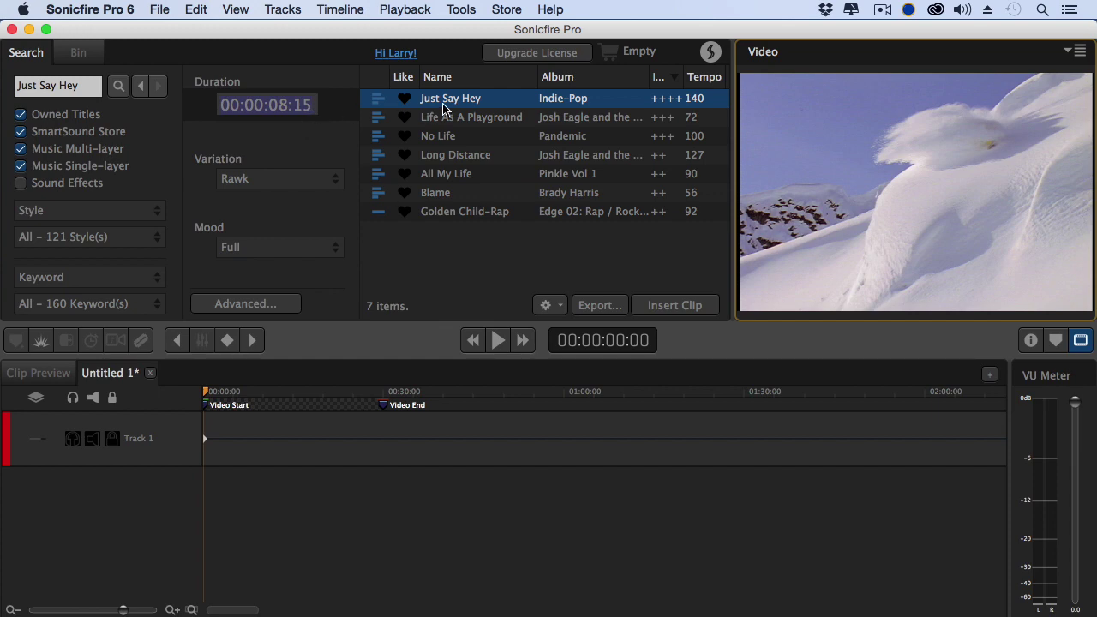
Place Just Say Hey on the timeline and play it with the video from the start
left_click_drag(434, 104, 202, 501)
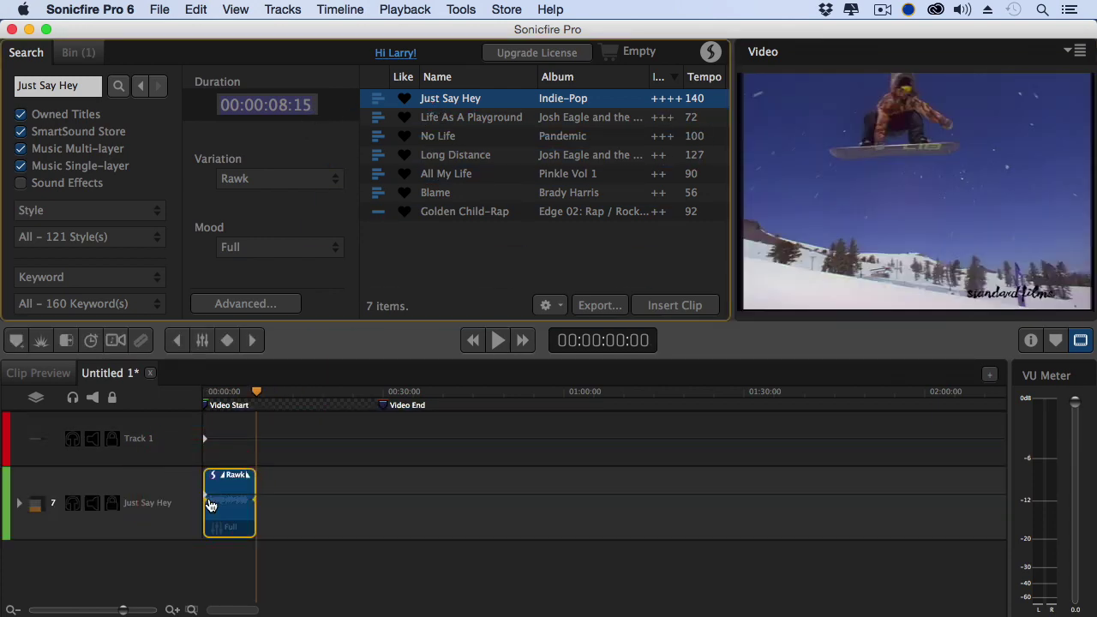
left_click(206, 392)
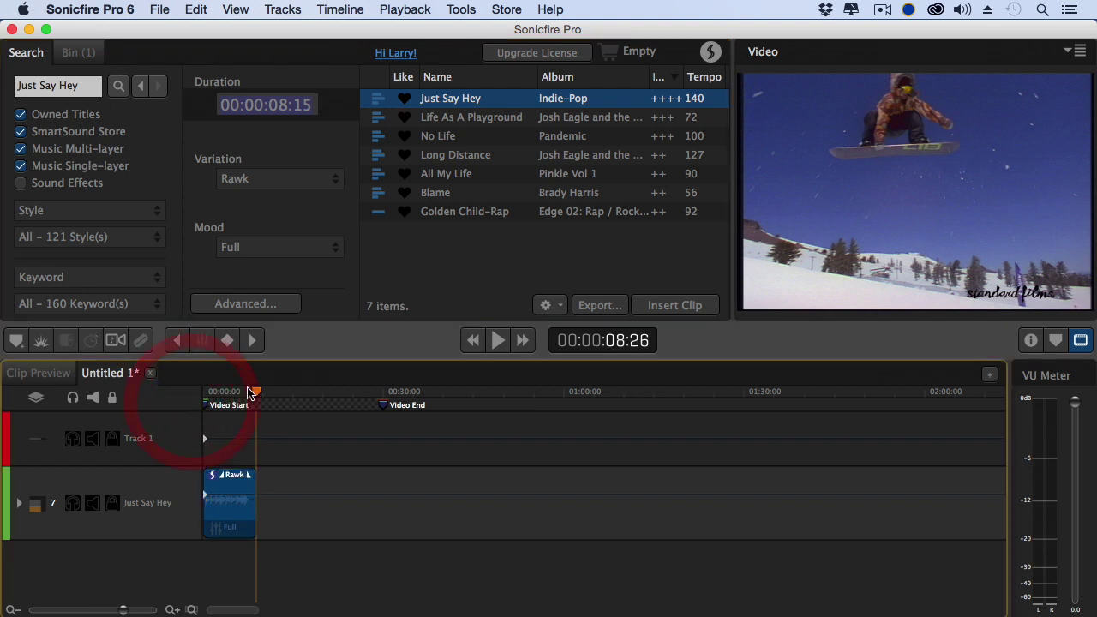
left_click(207, 393)
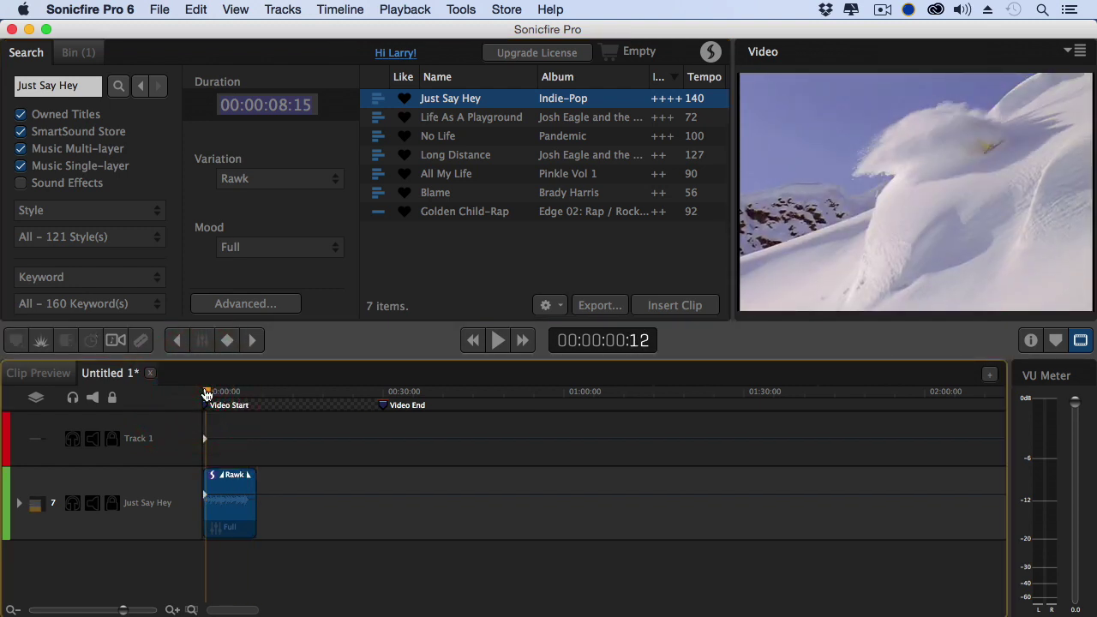
key("space")
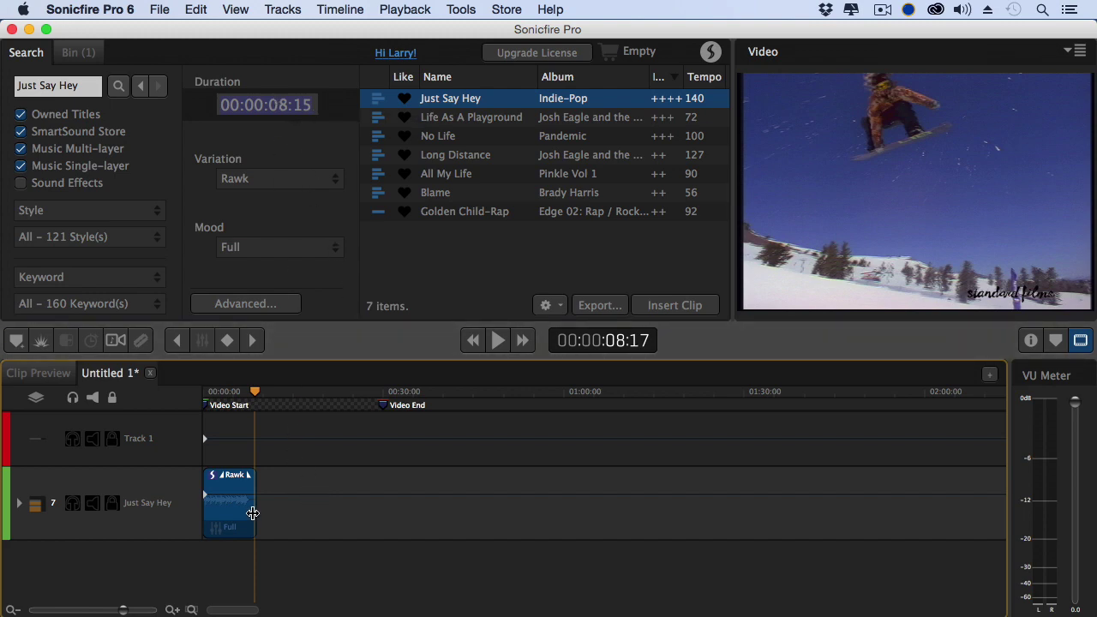
Stretch the clip to the Video End marker and play back the rebuilt Pump track
left_click_drag(252, 512, 381, 514)
left_click(184, 397)
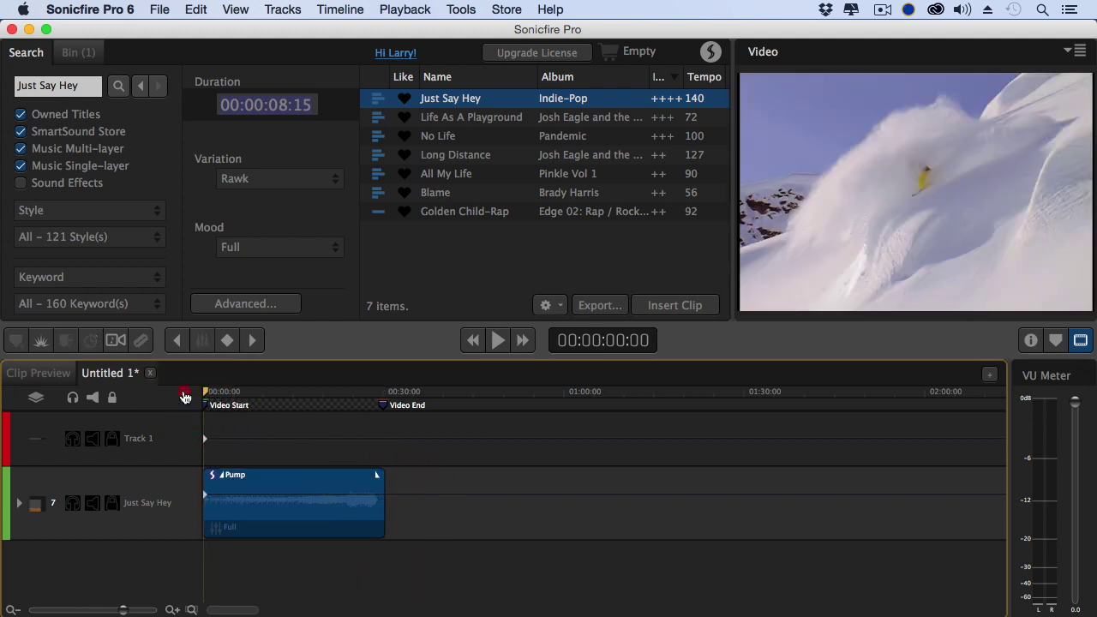
key("space")
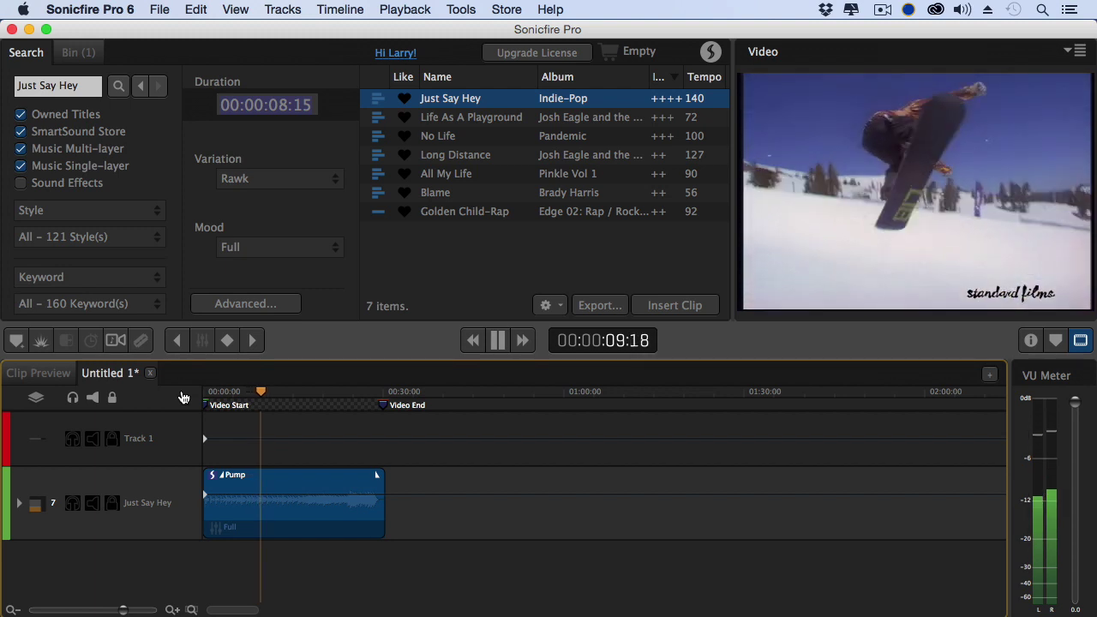
key("space")
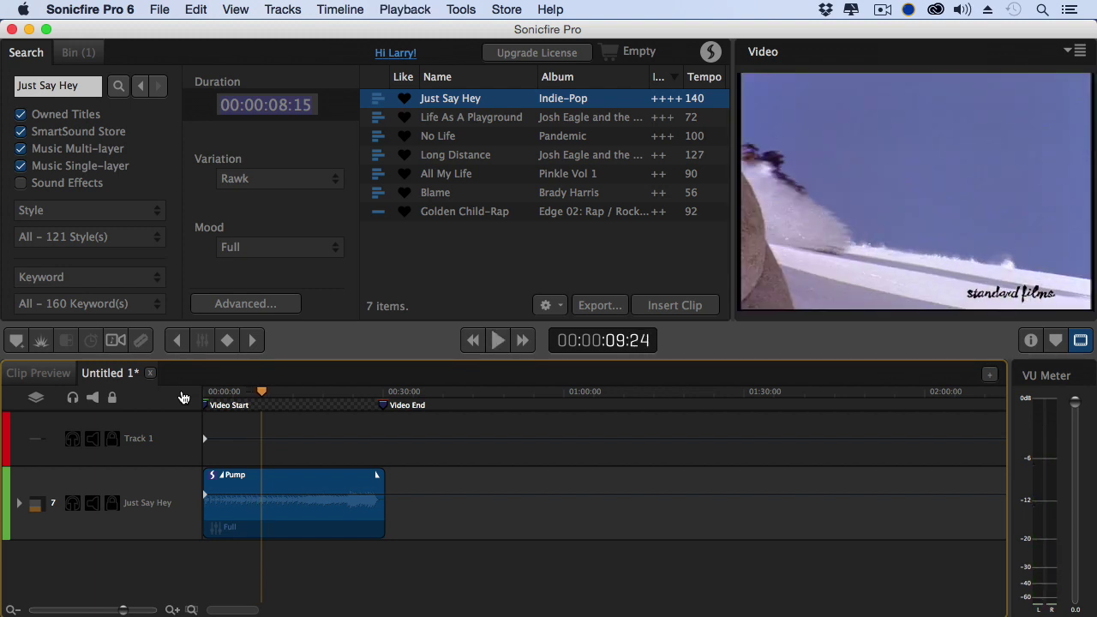
Turn on Tap A Beat and tap out the beat to search tempo 113
left_click(245, 304)
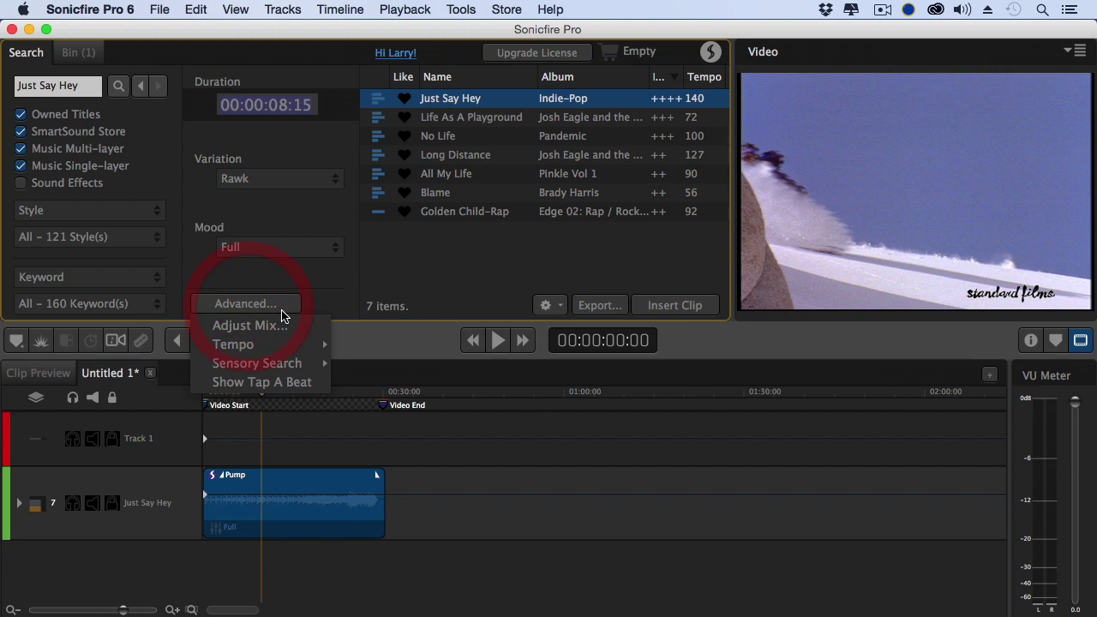
mouse_move(241, 347)
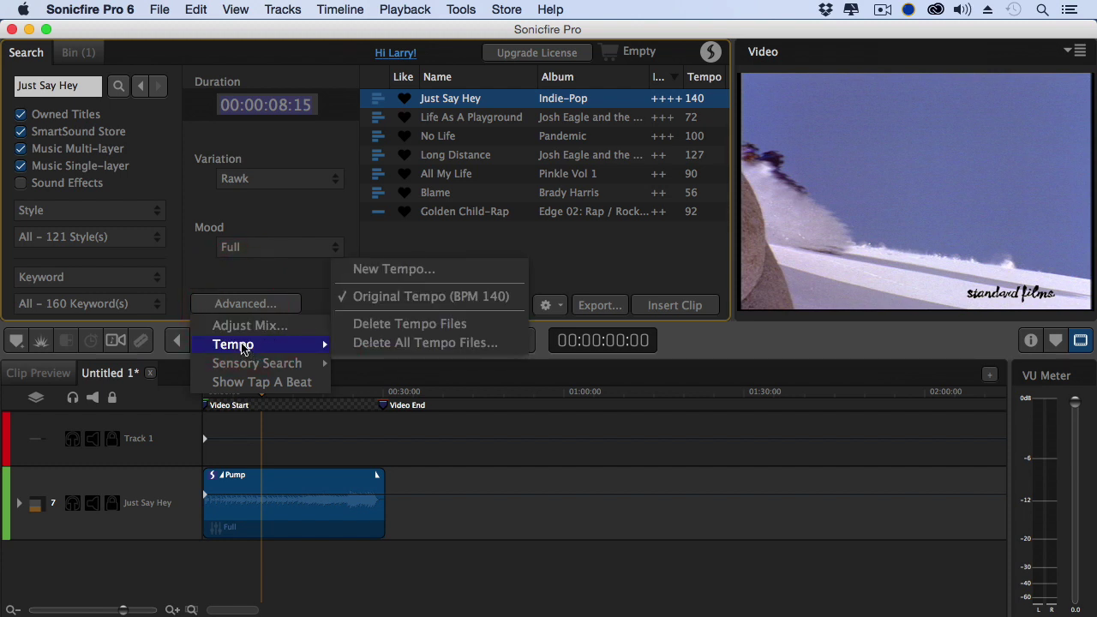
left_click(321, 390)
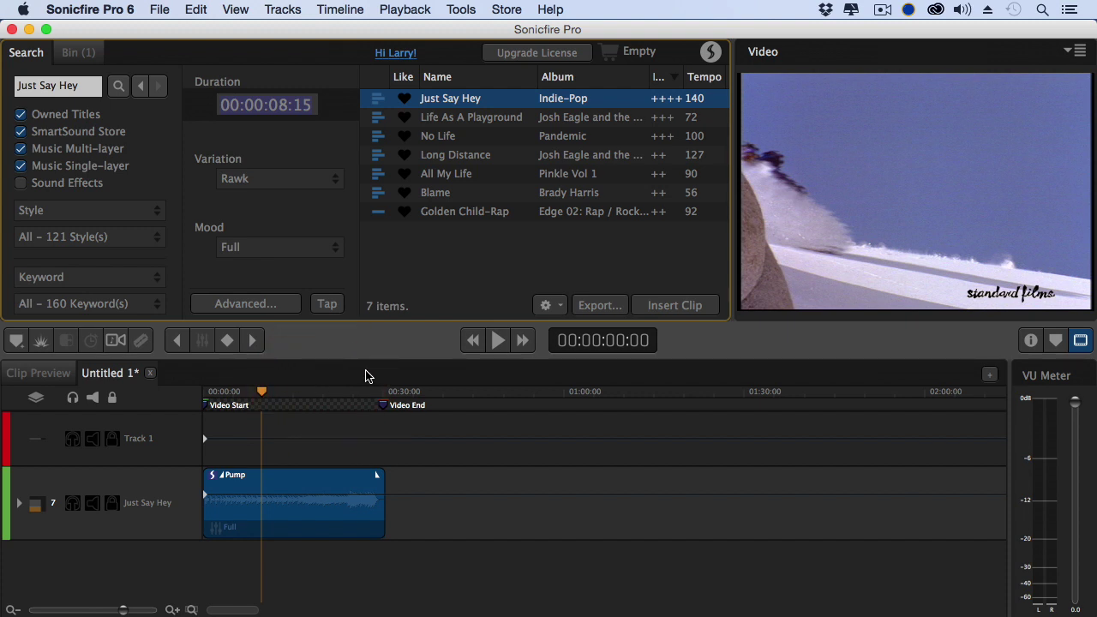
left_click(331, 307)
left_click(331, 307)
left_click(331, 307)
left_click(331, 307)
left_click(331, 307)
left_click(331, 306)
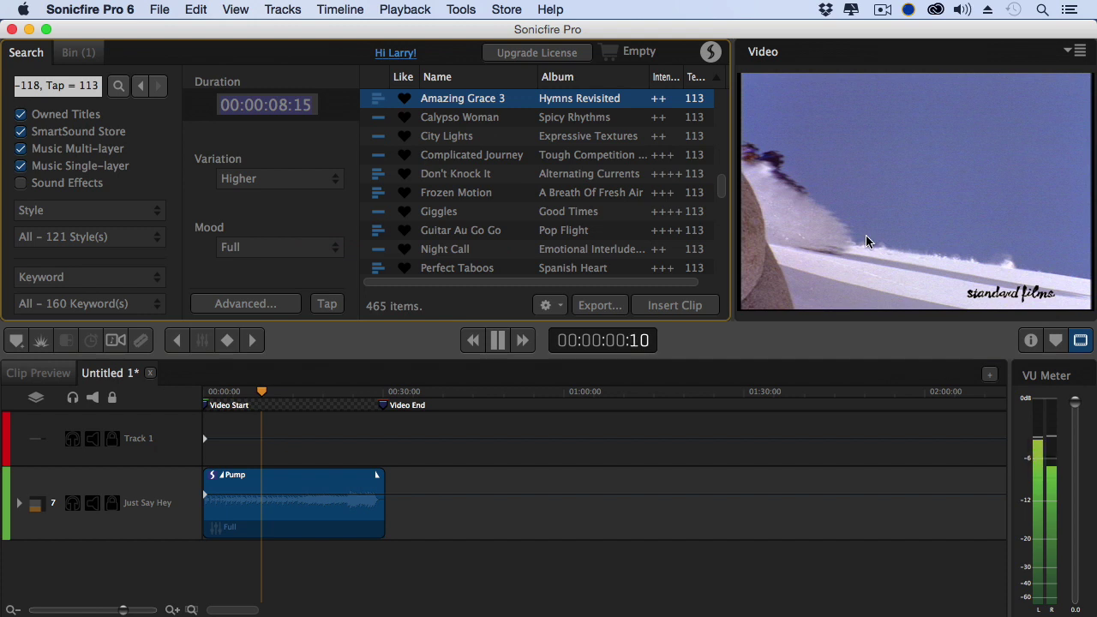
Stop the preview, play the timeline from about nine seconds, and select the Pump clip
left_click(497, 340)
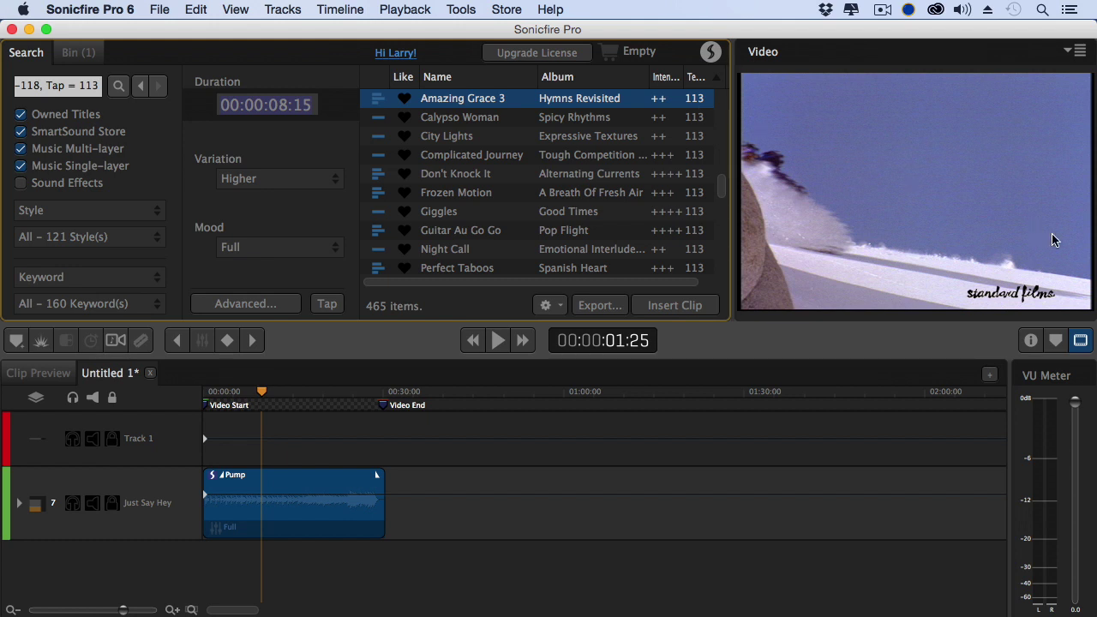
left_click(265, 392)
key("space")
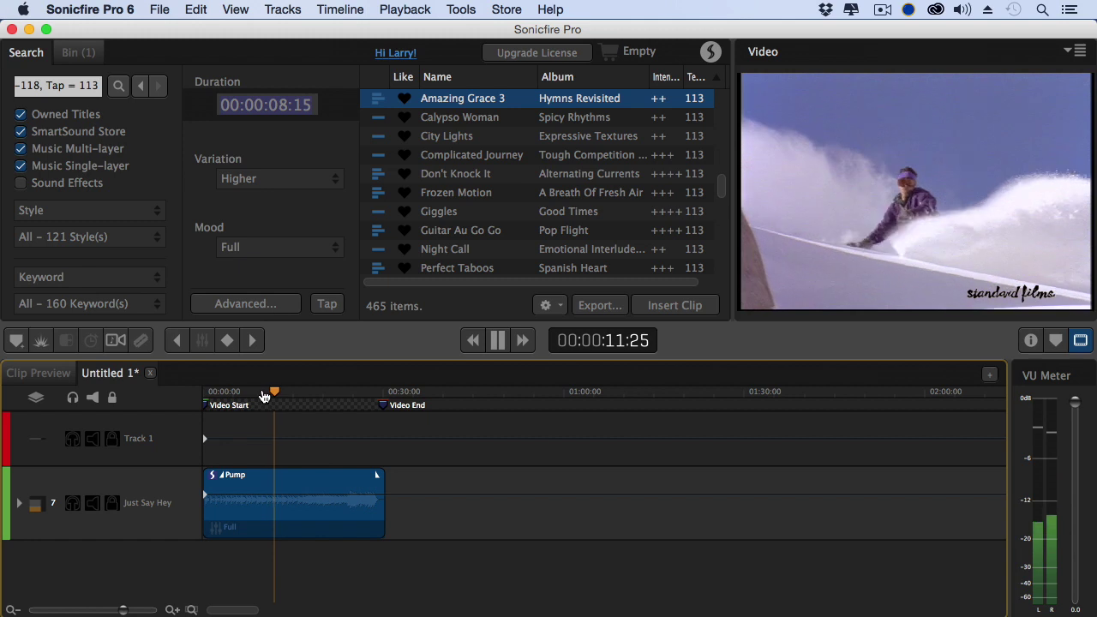
key("space")
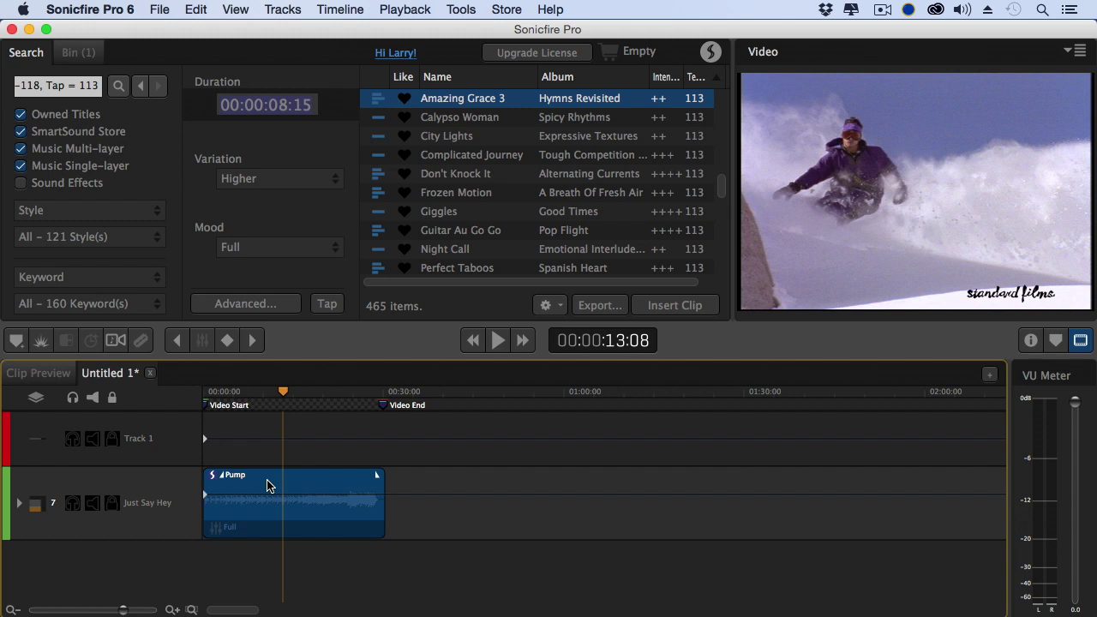
left_click(294, 486)
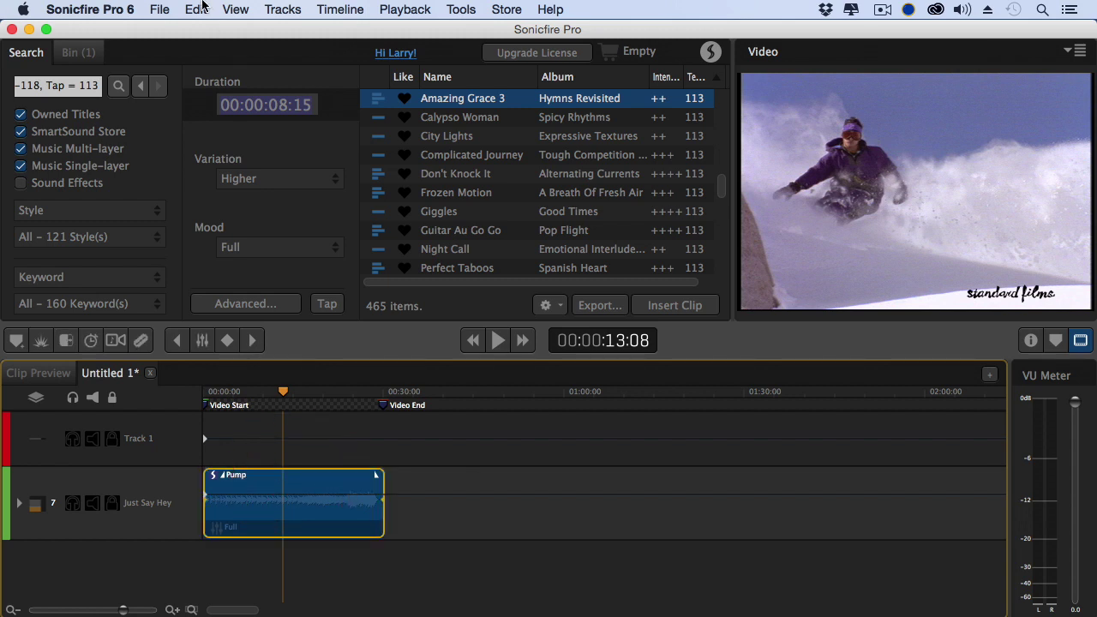
Export the clip via Cut-Video-To-Music with Strong Beat markers for Final Cut Pro X to the Desktop
left_click(156, 10)
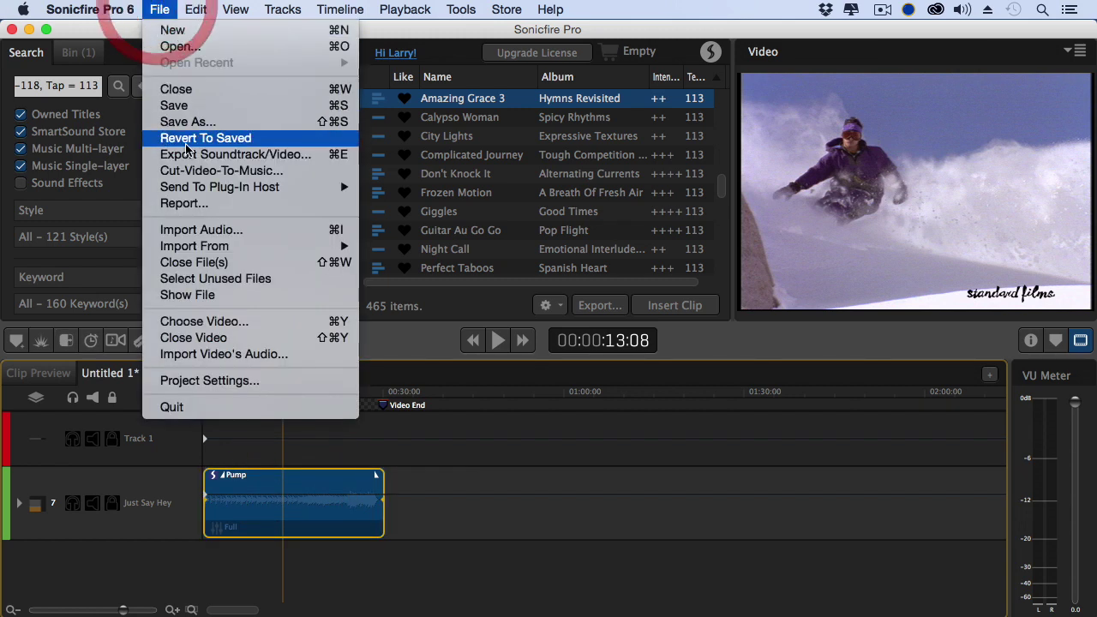
left_click(309, 173)
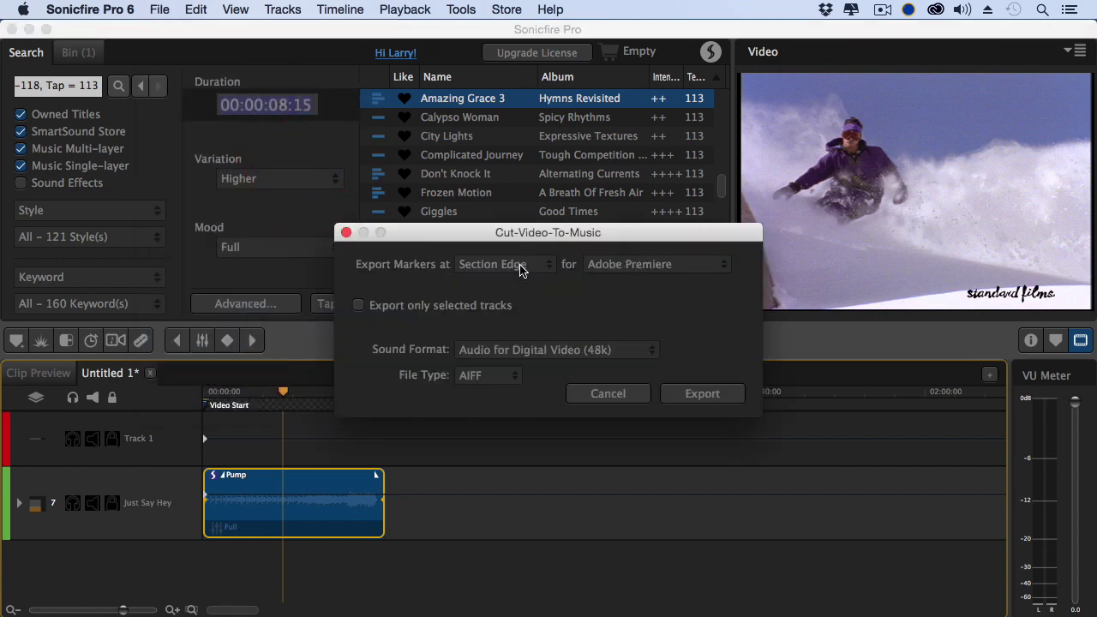
left_click(520, 267)
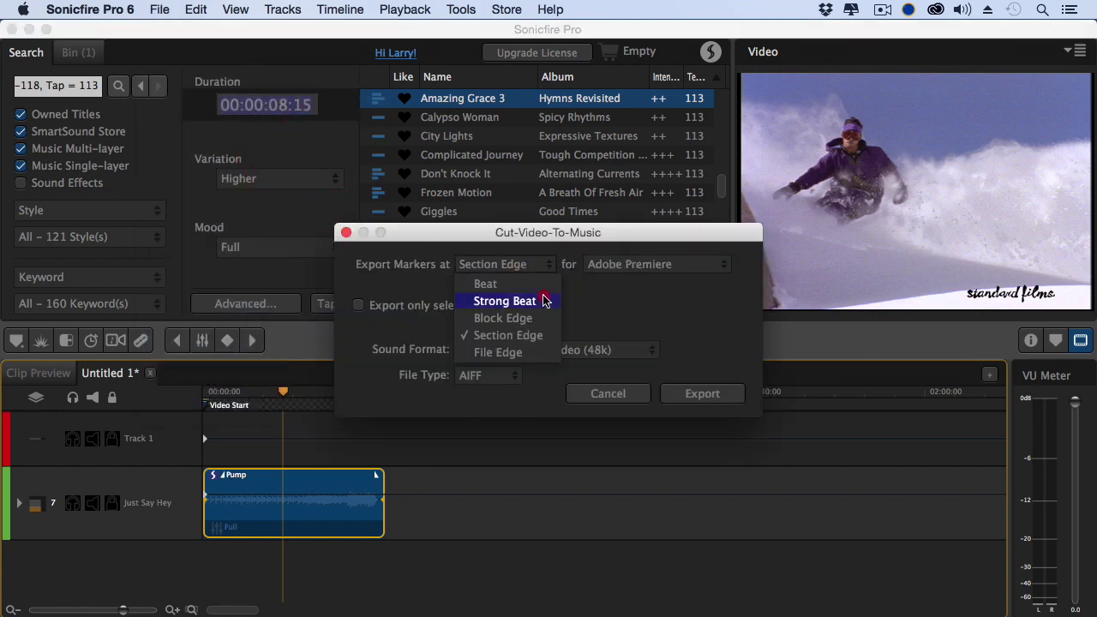
left_click(542, 301)
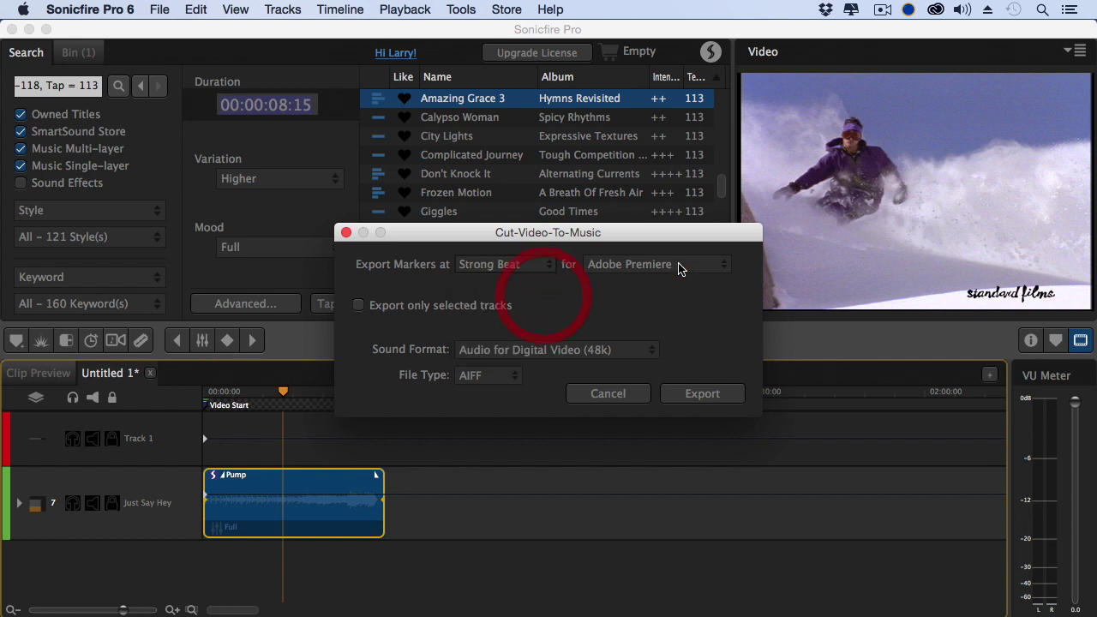
left_click(681, 265)
left_click(717, 301)
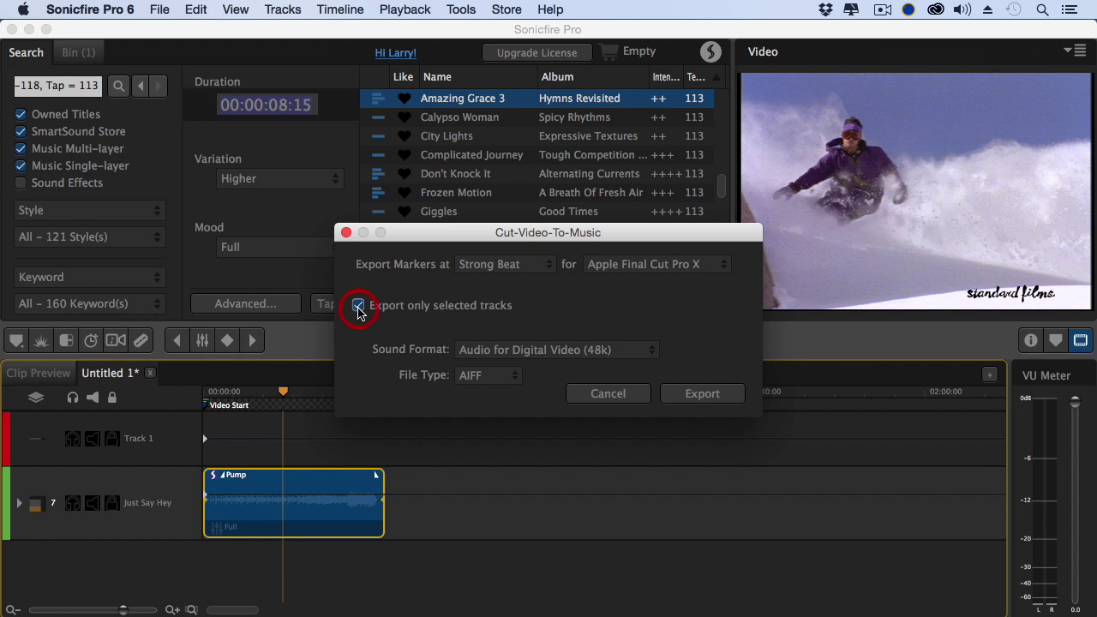
left_click(718, 394)
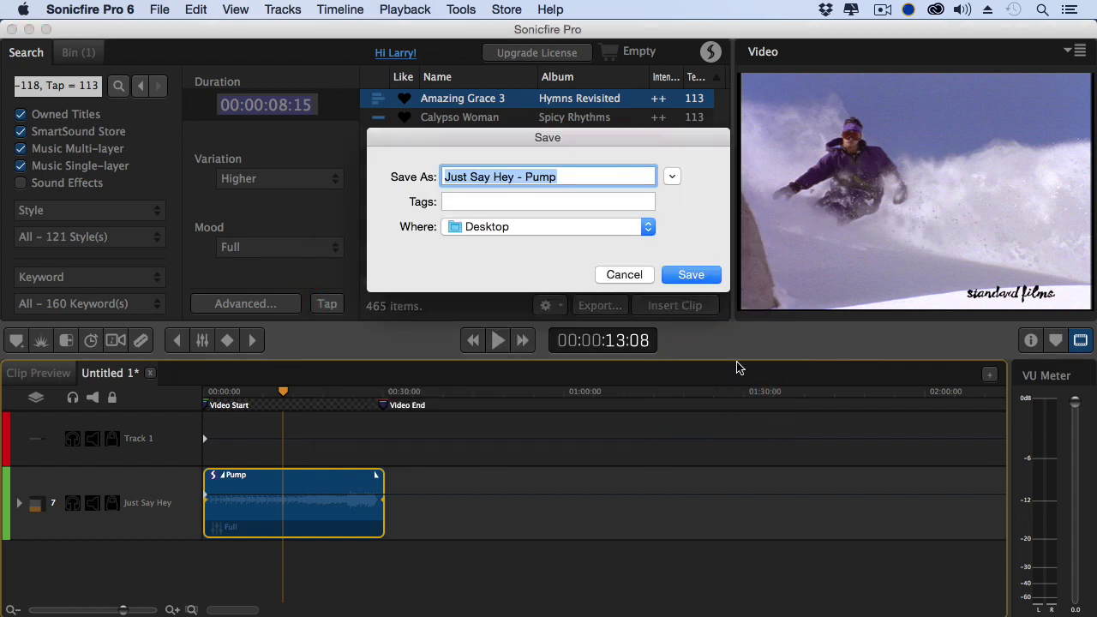
left_click(705, 279)
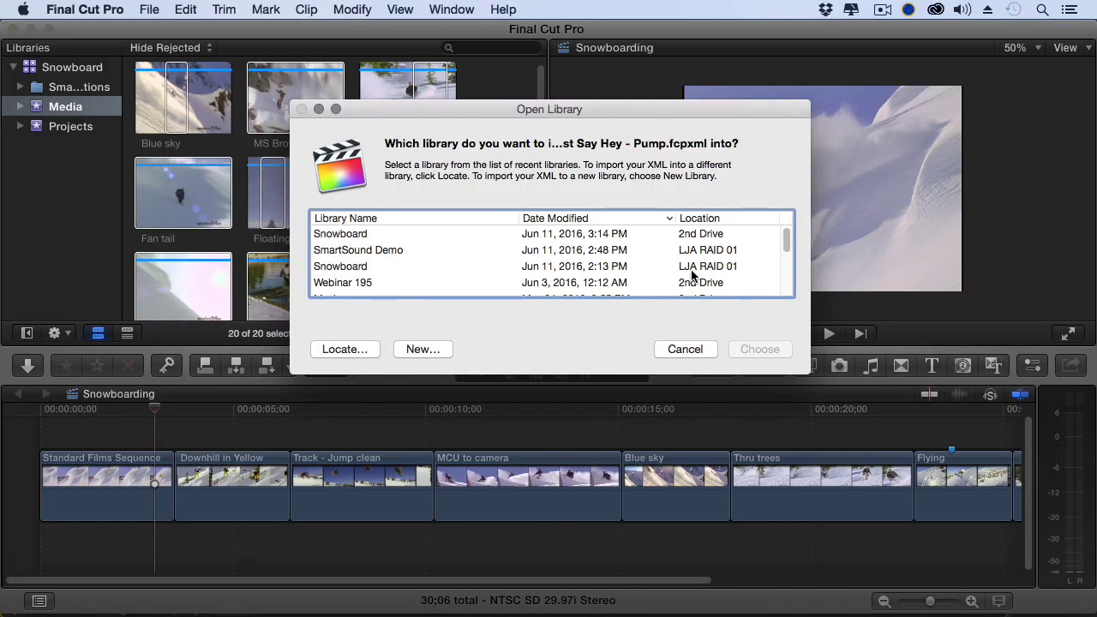
Import the XML into the Snowboard library and connect Just Say Hey - Pump at the timeline start
left_click(347, 238)
left_click(741, 352)
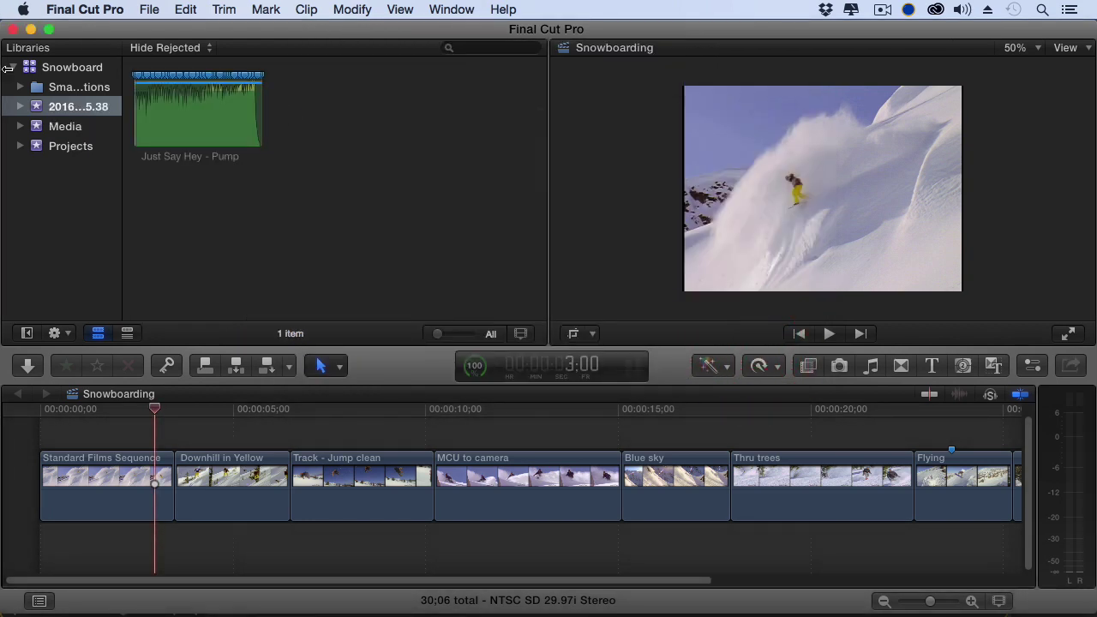
left_click(187, 105)
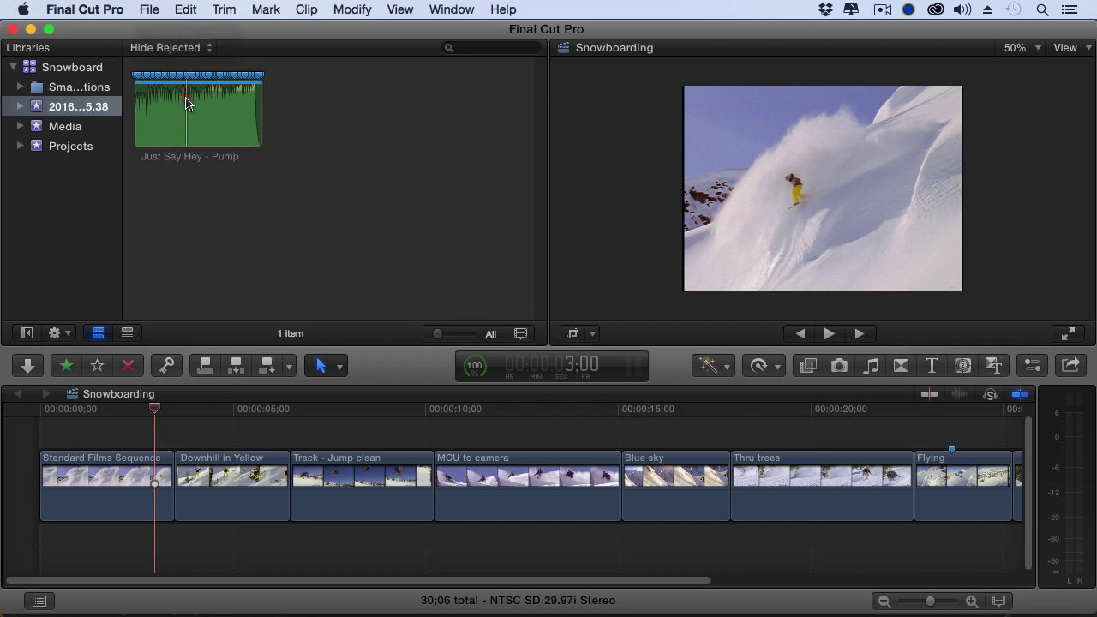
left_click(7, 412)
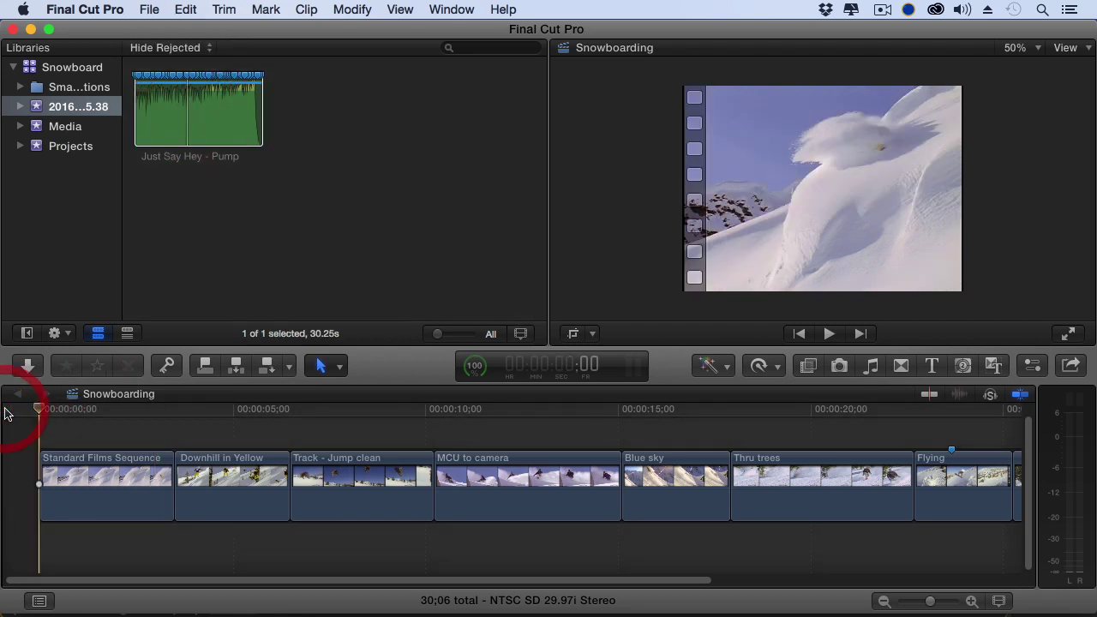
key("q")
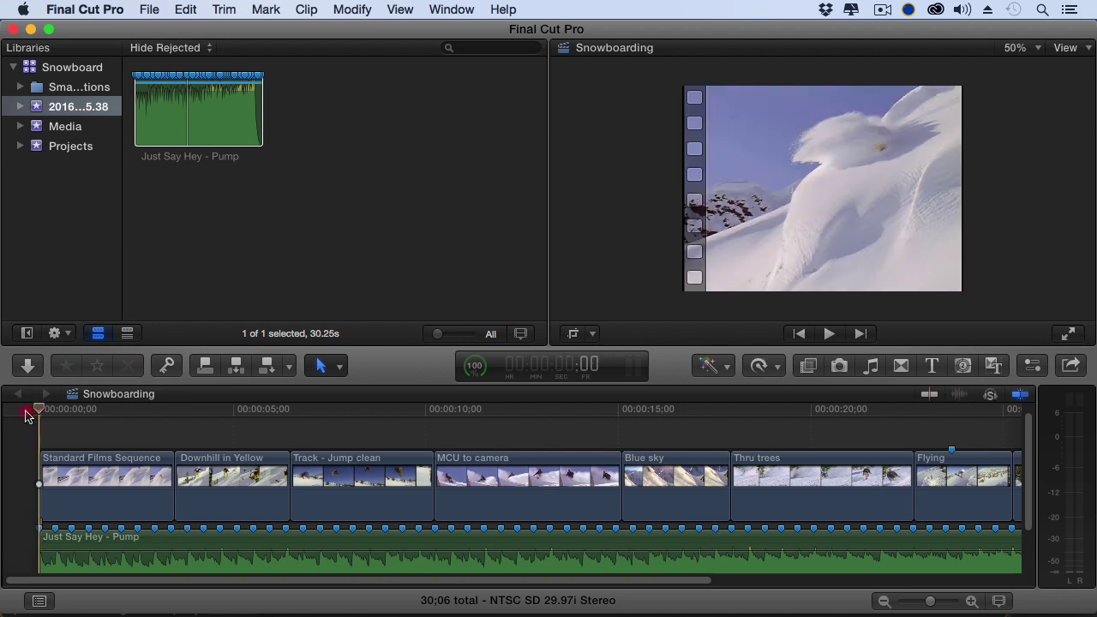
Trim the cut after Standard Films Sequence two frames earlier onto a beat marker and review it
key("space")
key("super+equal")
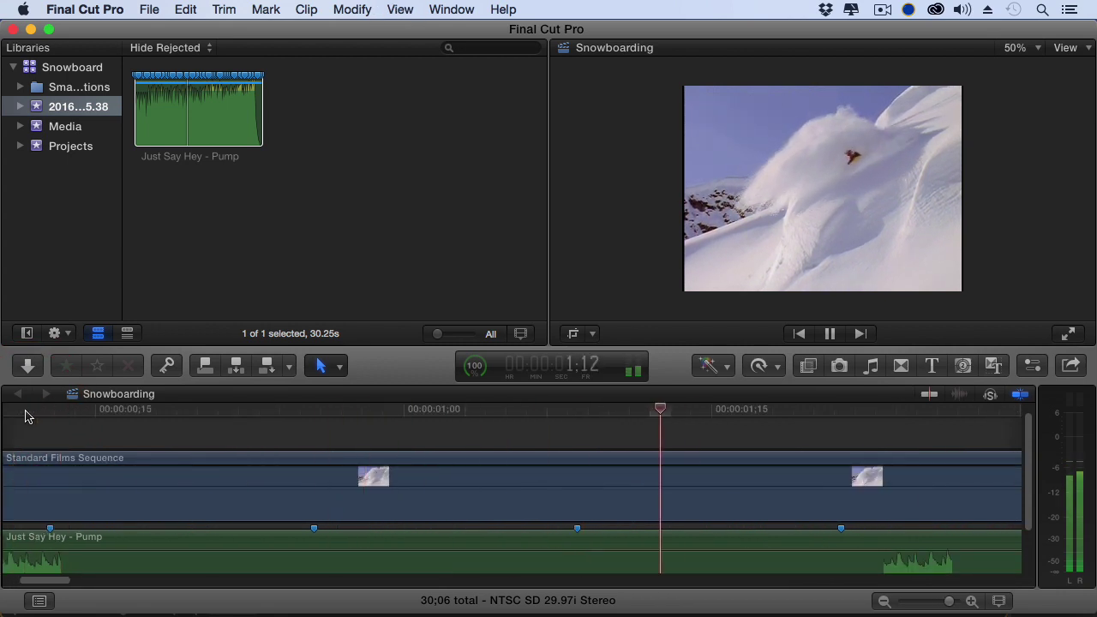
key("space")
key("super+minus")
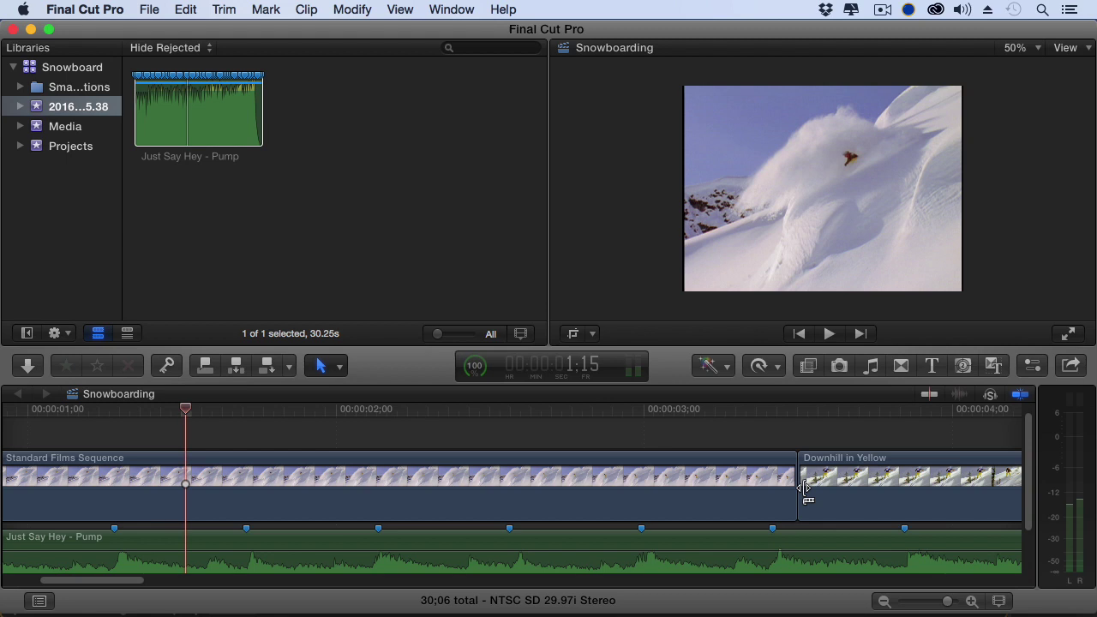
left_click_drag(804, 489, 765, 495)
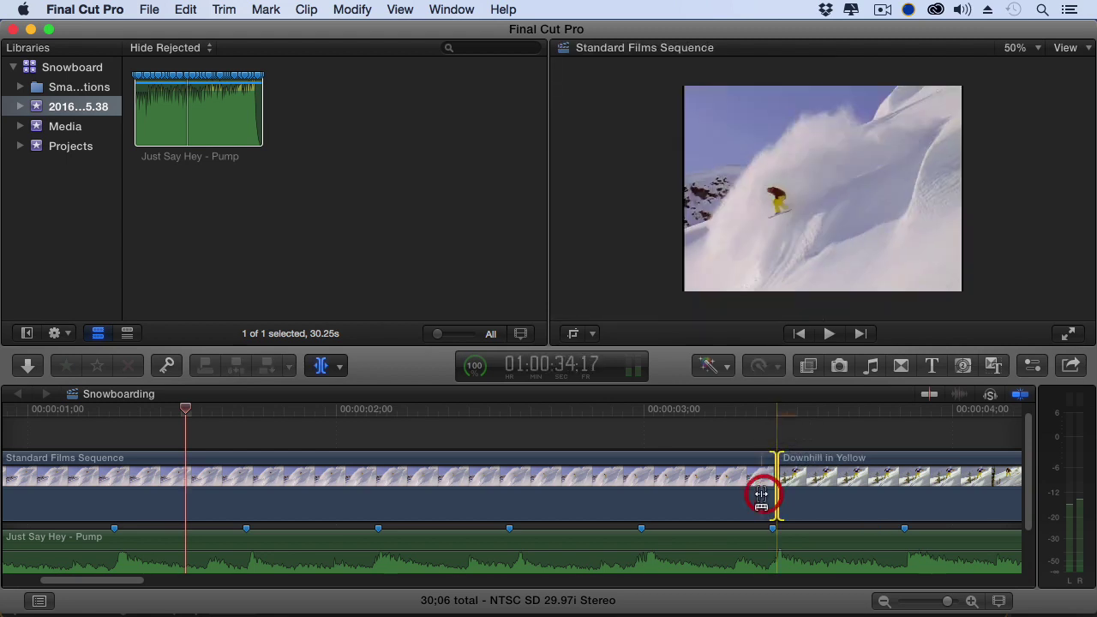
left_click(123, 417)
key("space")
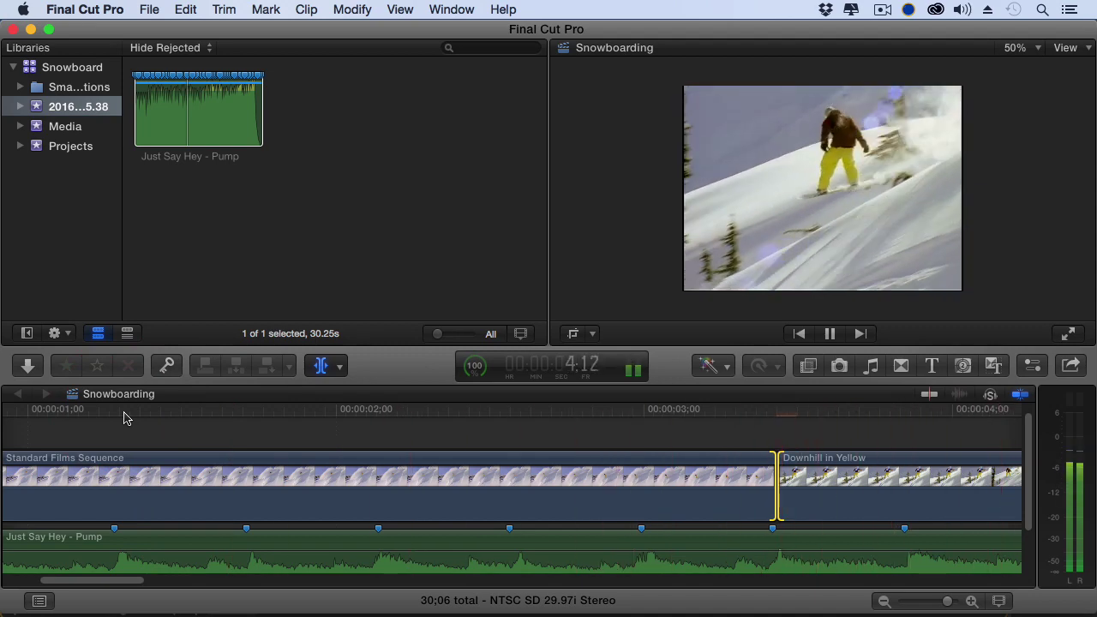
key("space")
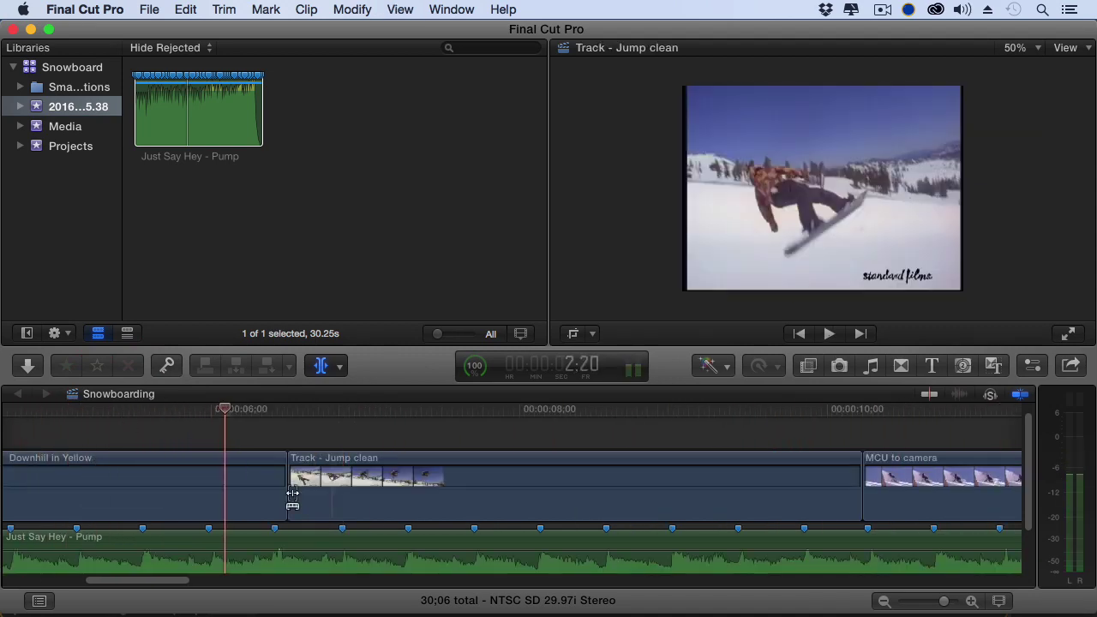
Trim Downhill in Yellow's end two frames onto a beat and fit the project in view
left_click_drag(285, 485, 277, 485)
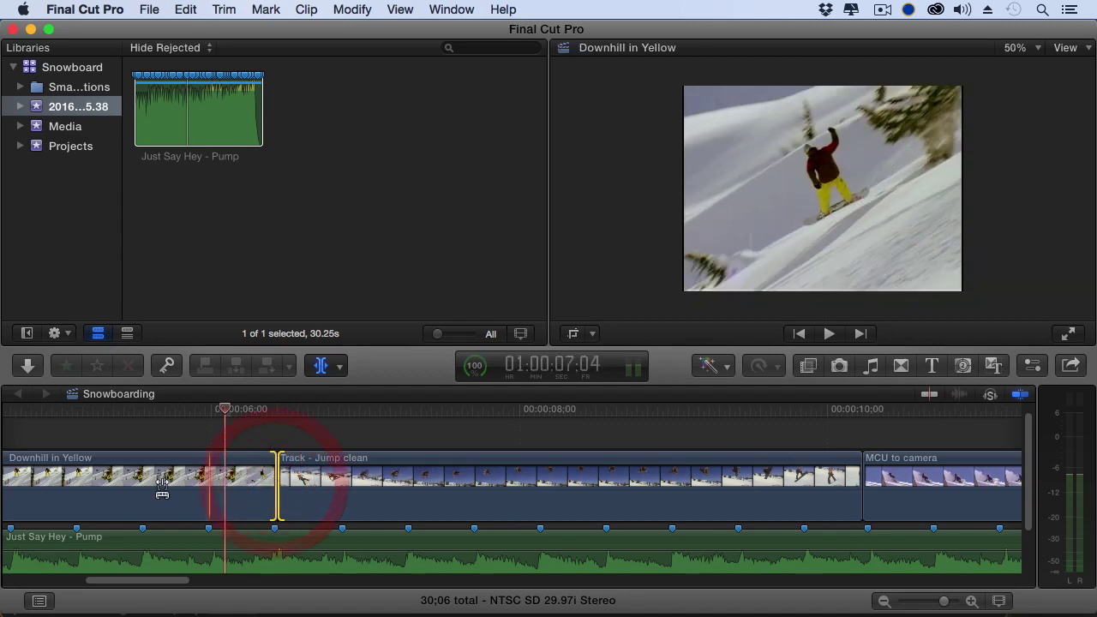
key("space")
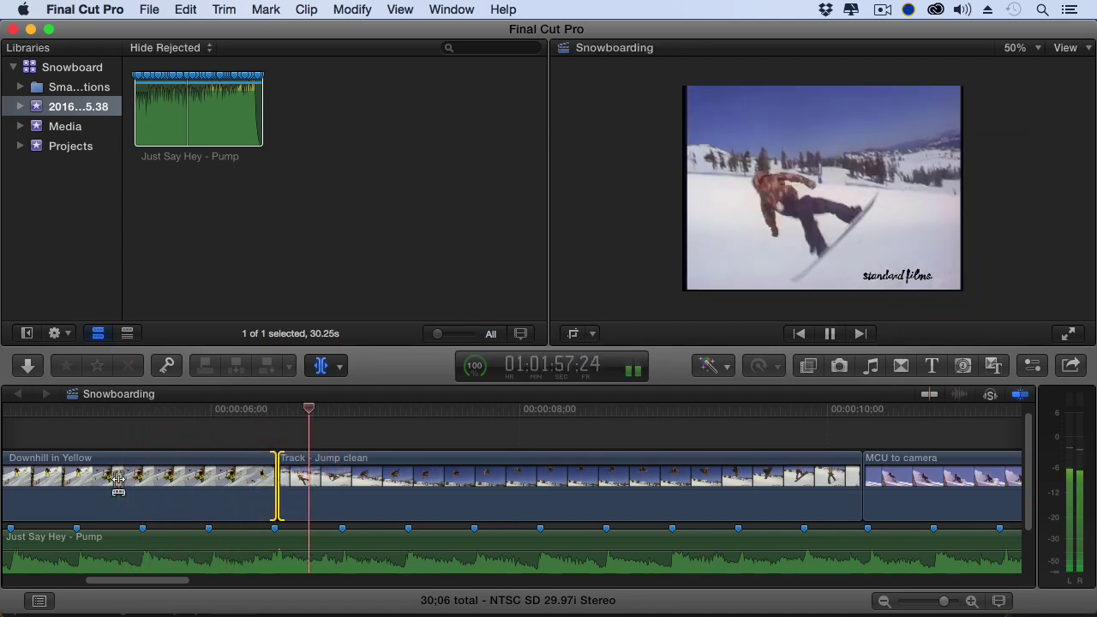
key("shift+z")
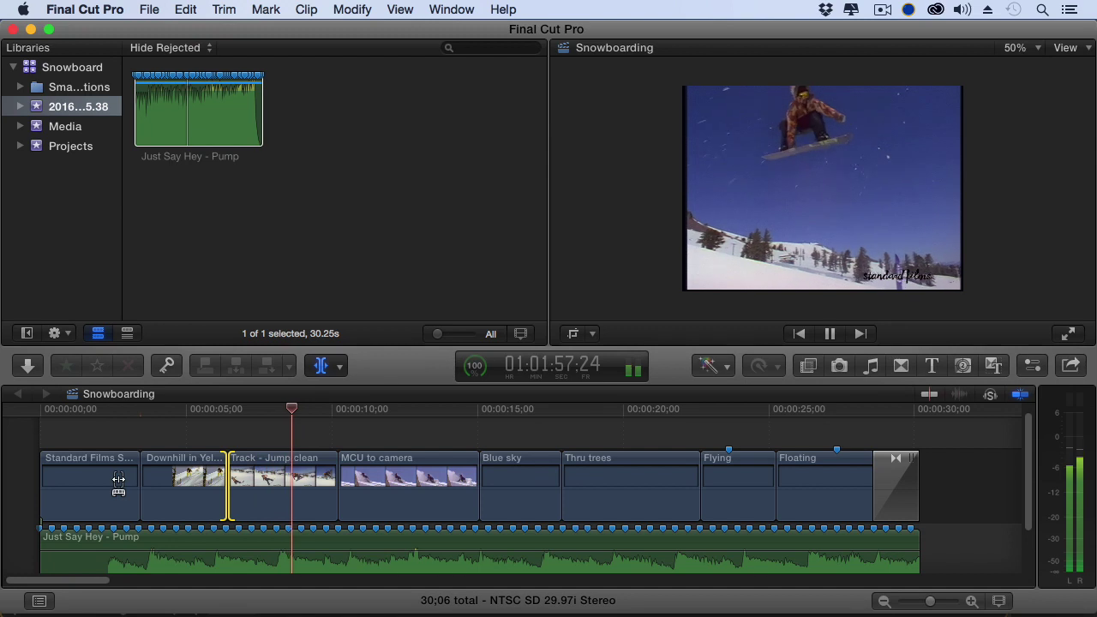